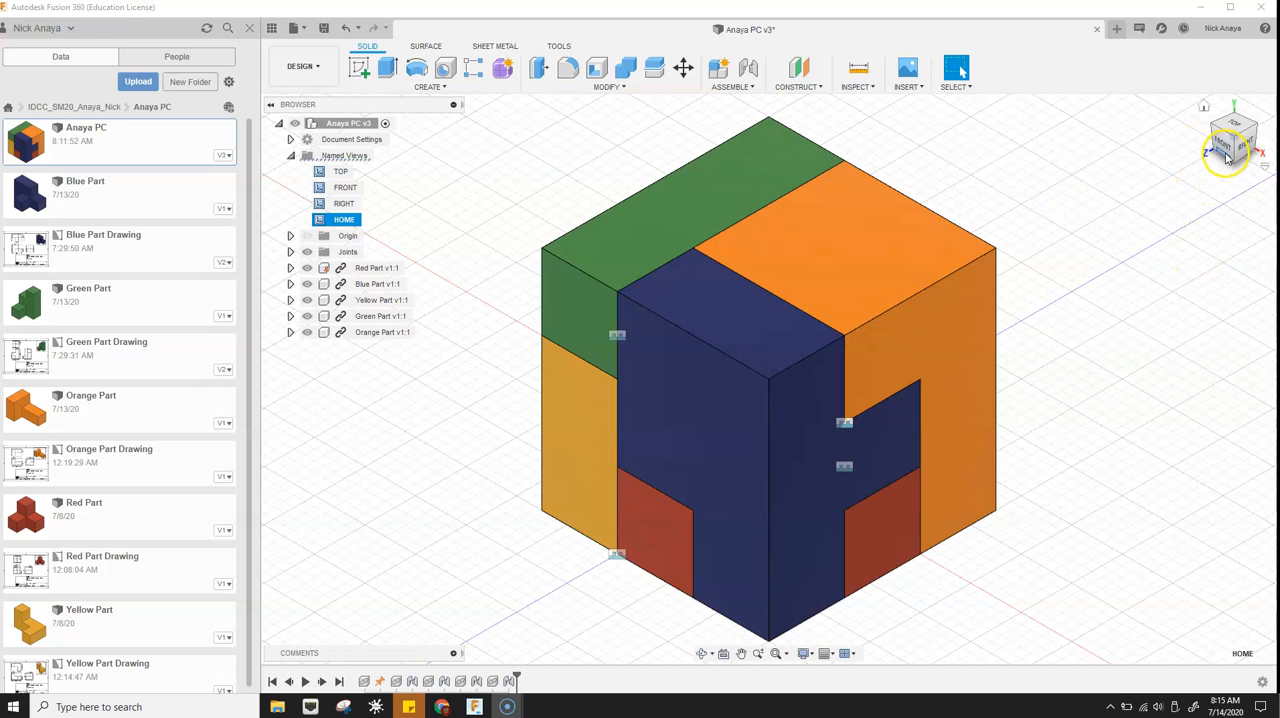
- Orient the cube assembly to an upside-down isometric view from the opposite corner, with the yellow and green parts in front
click(1226, 150)
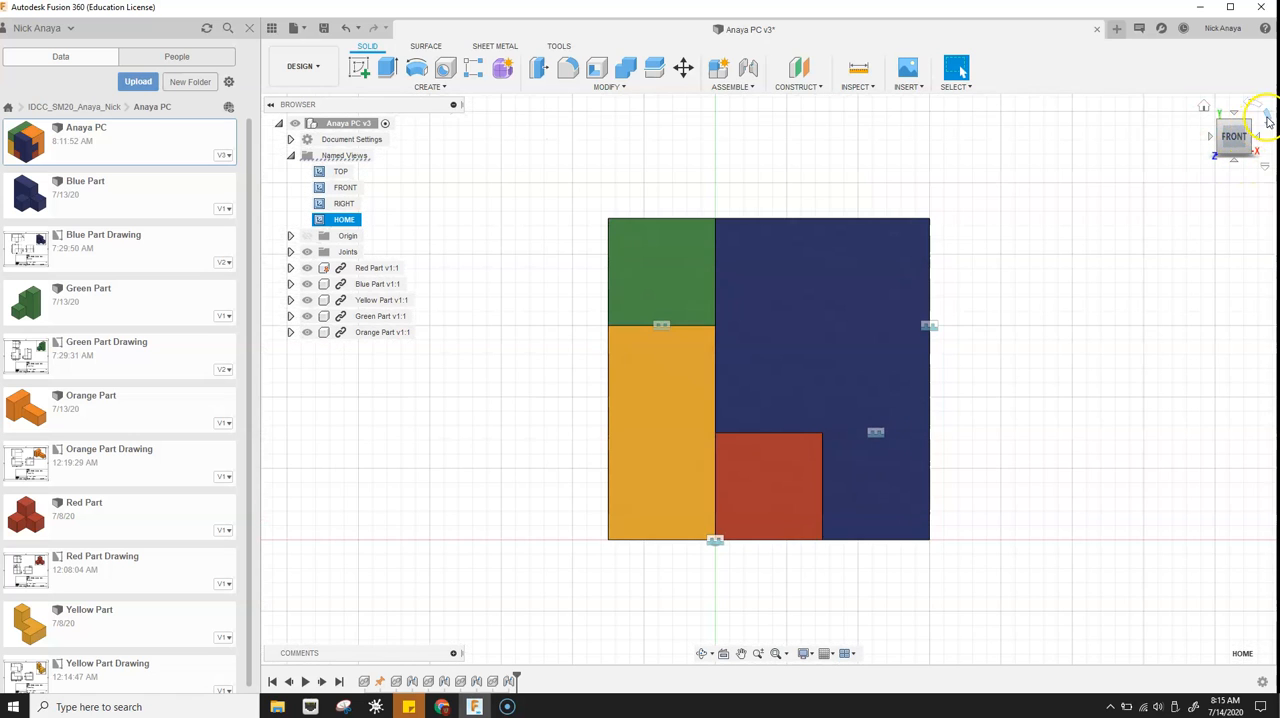
click(1267, 120)
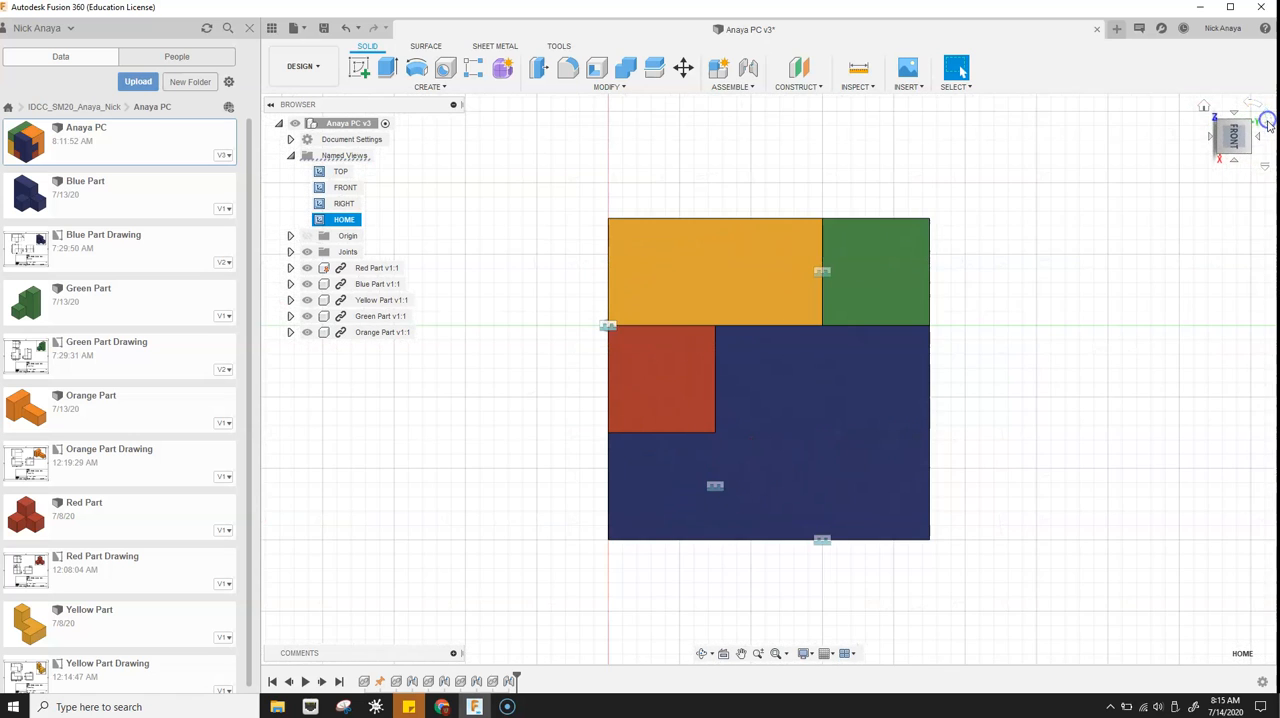
click(1267, 121)
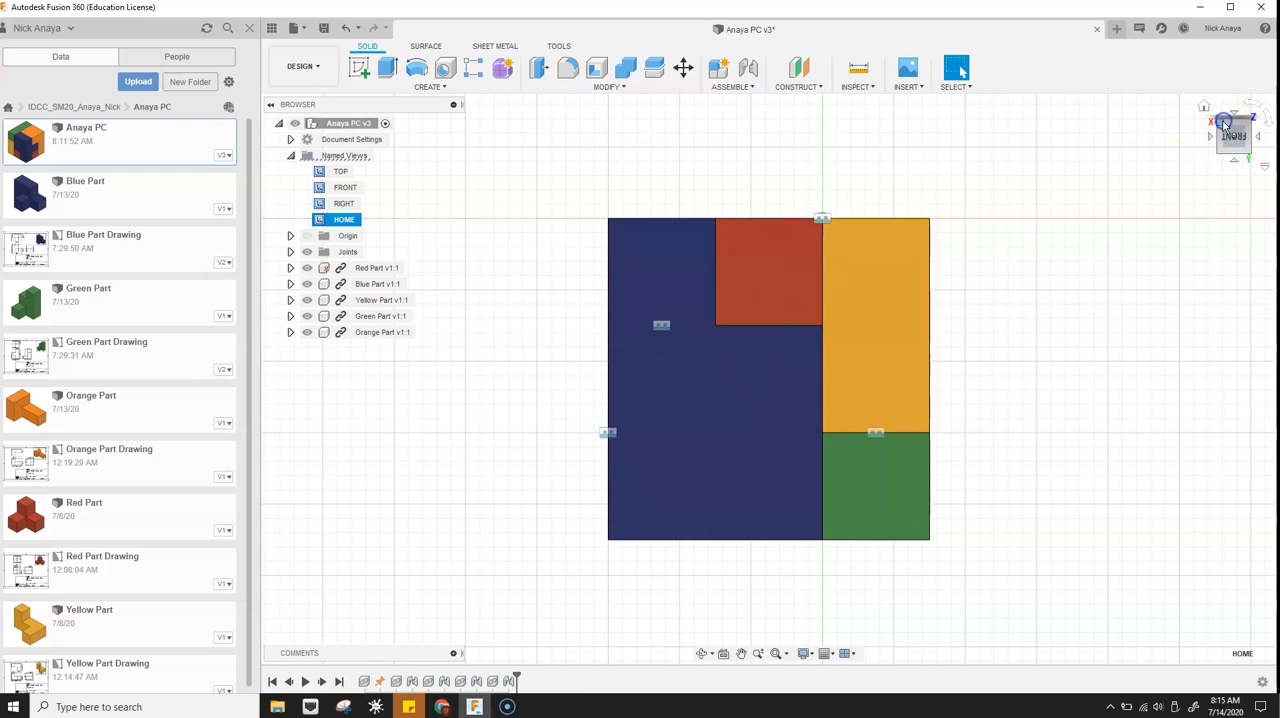
click(1224, 124)
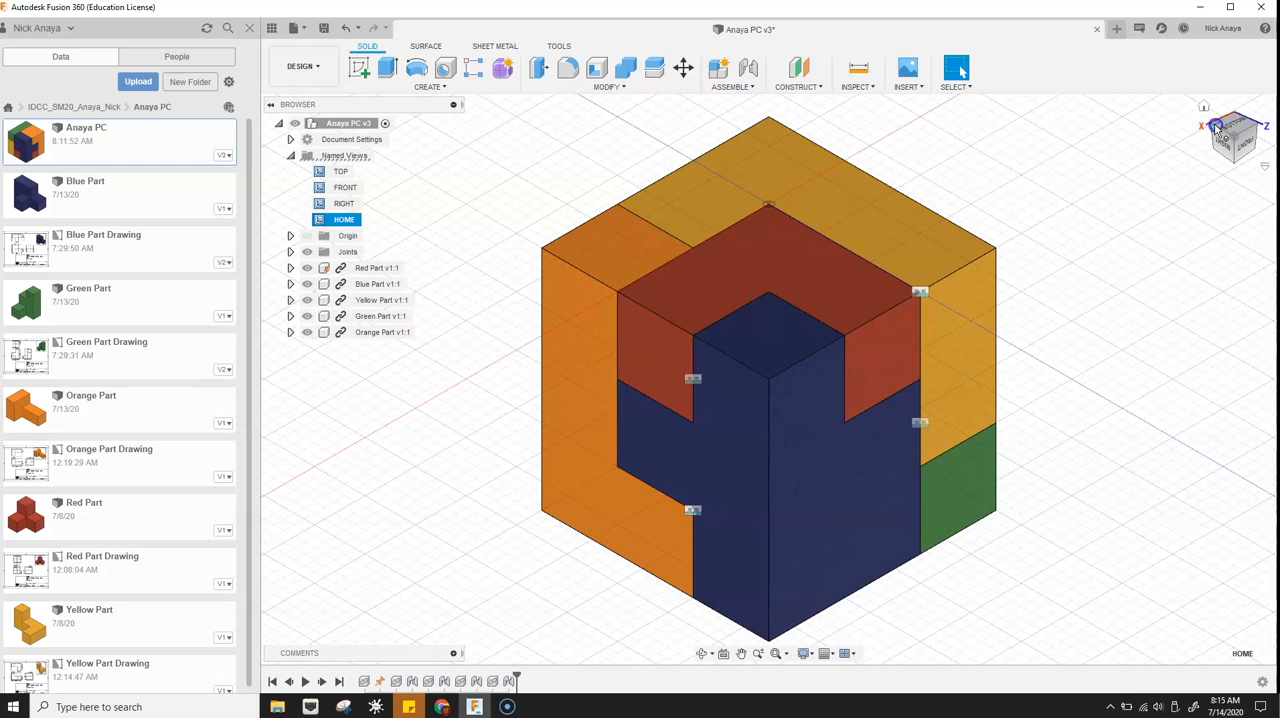
click(1216, 127)
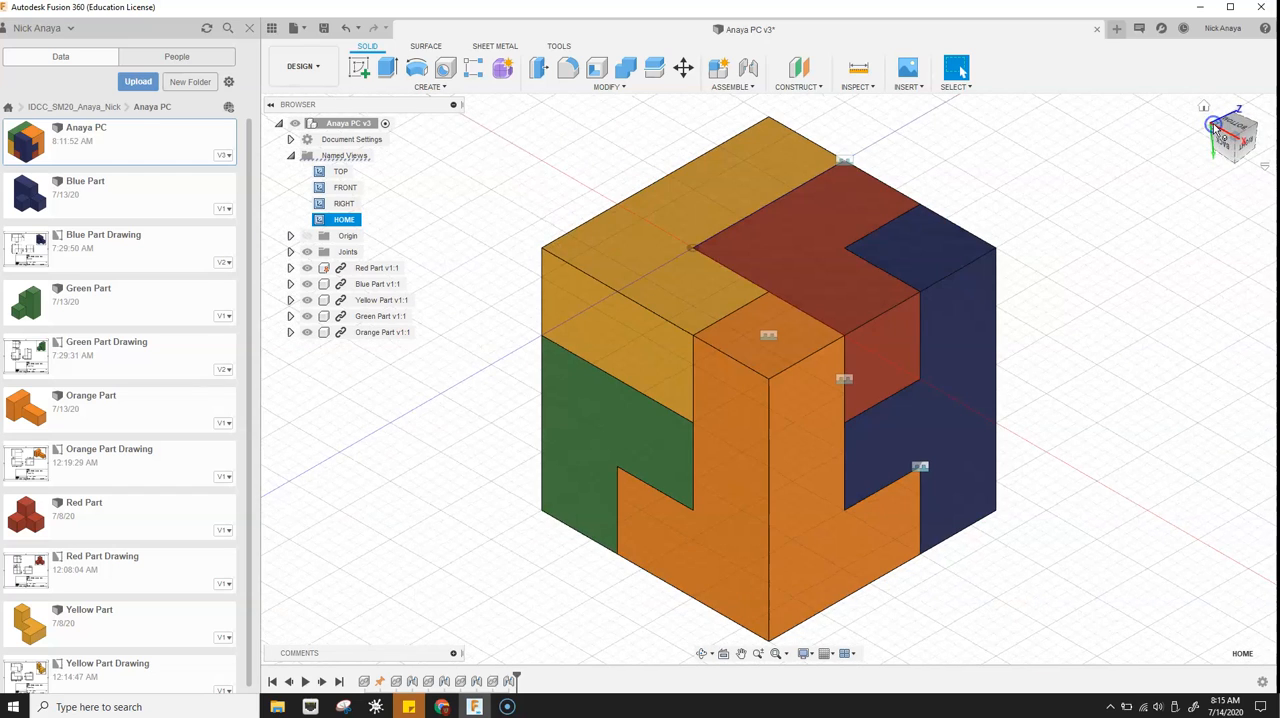
click(1236, 153)
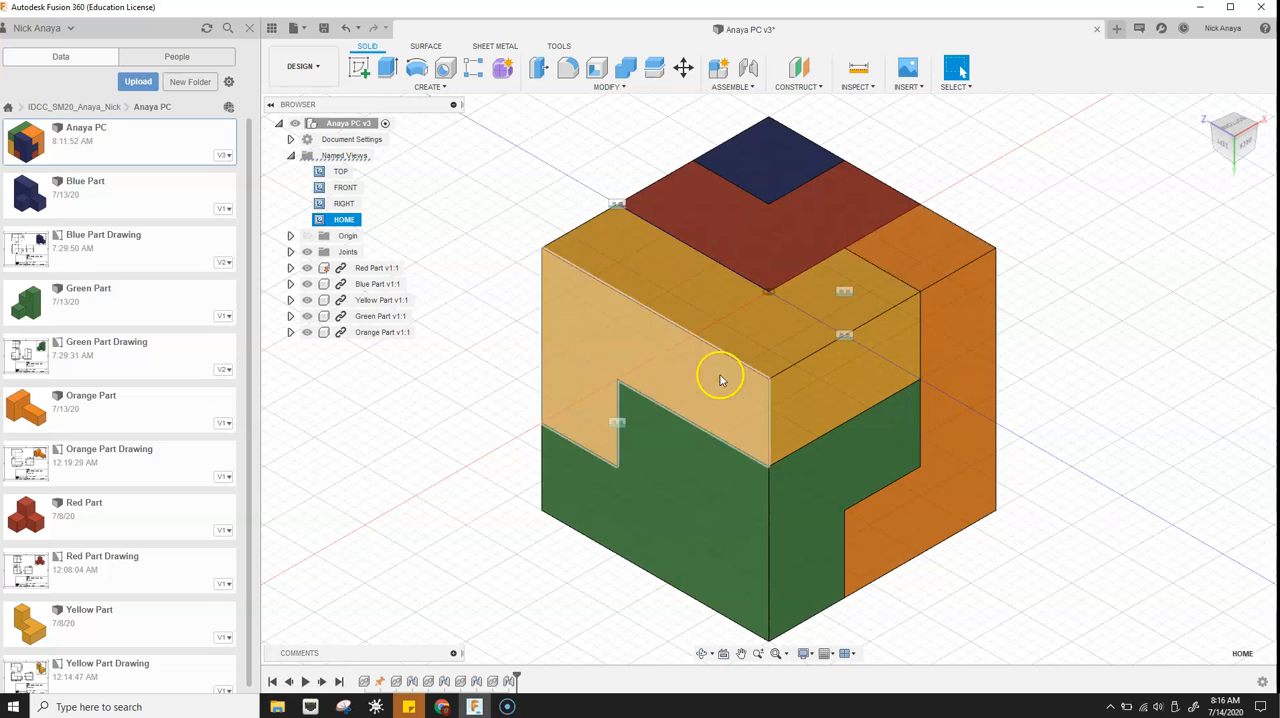
- Fit the flipped cube in the window and save this orientation as a new named view called 180FLIP
click(290, 155)
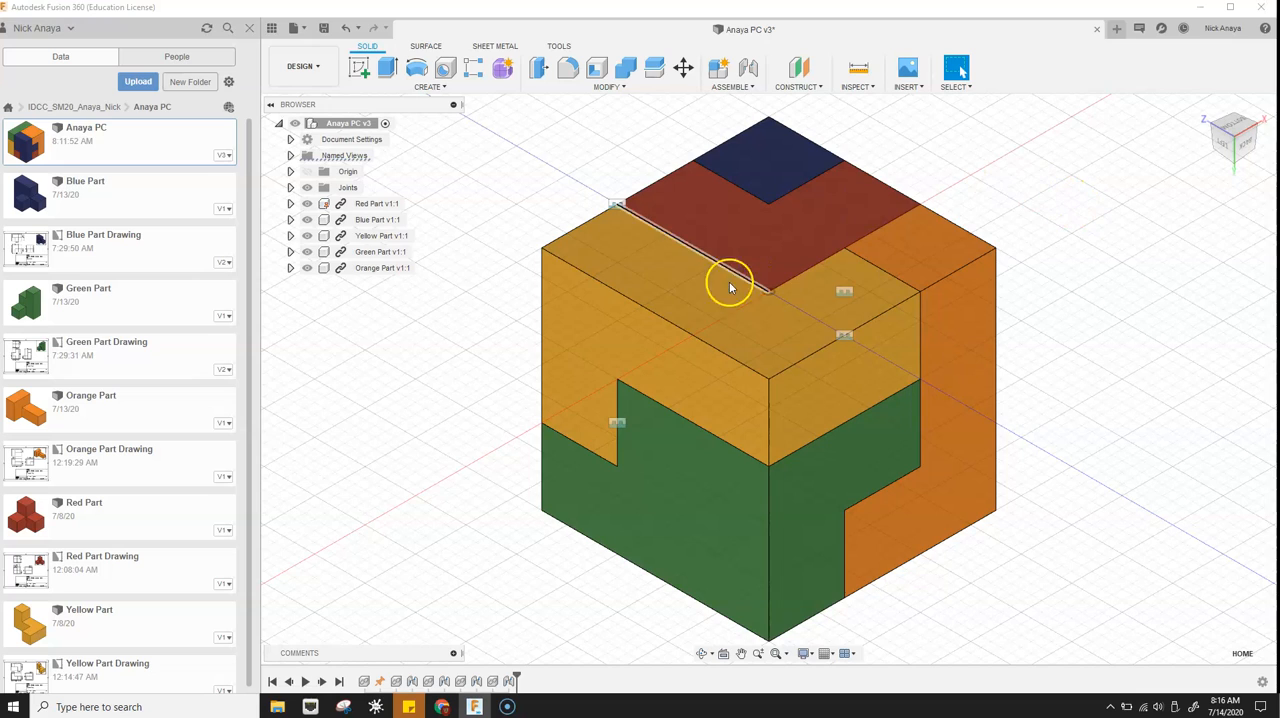
scroll(783, 309, down, 2)
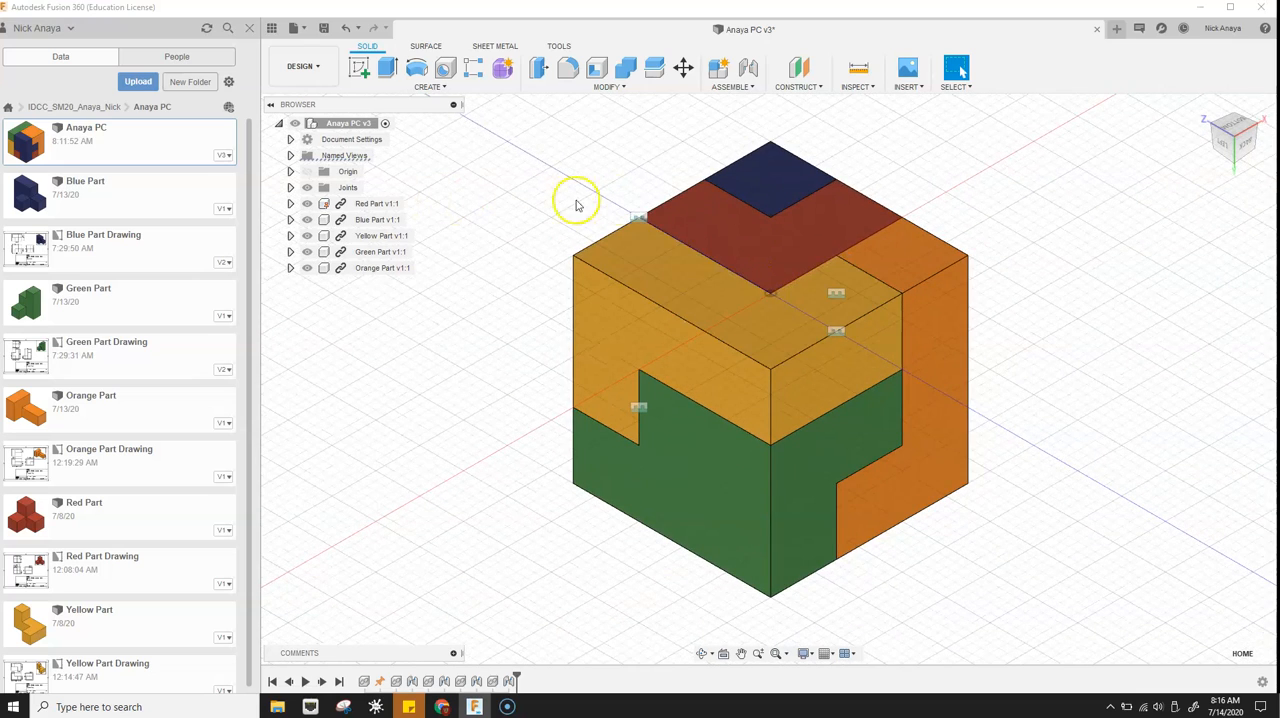
middle_drag(581, 157, 580, 156)
middle_click(581, 157)
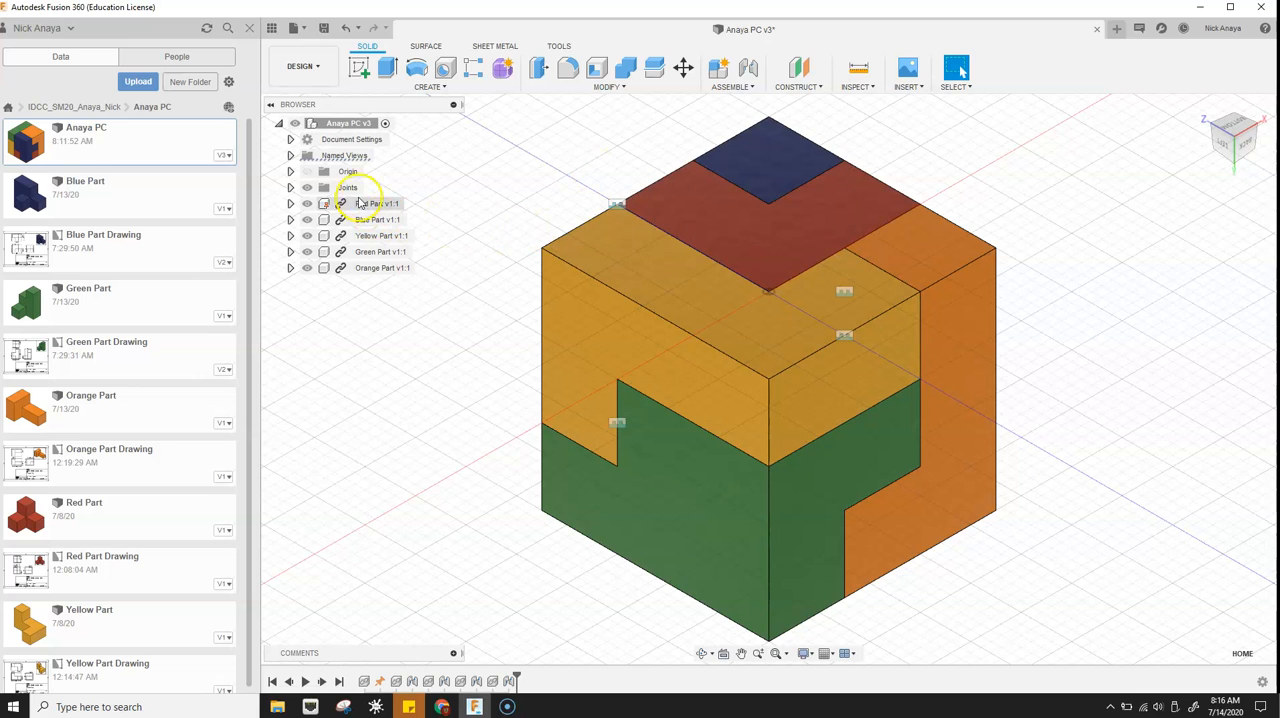
click(293, 157)
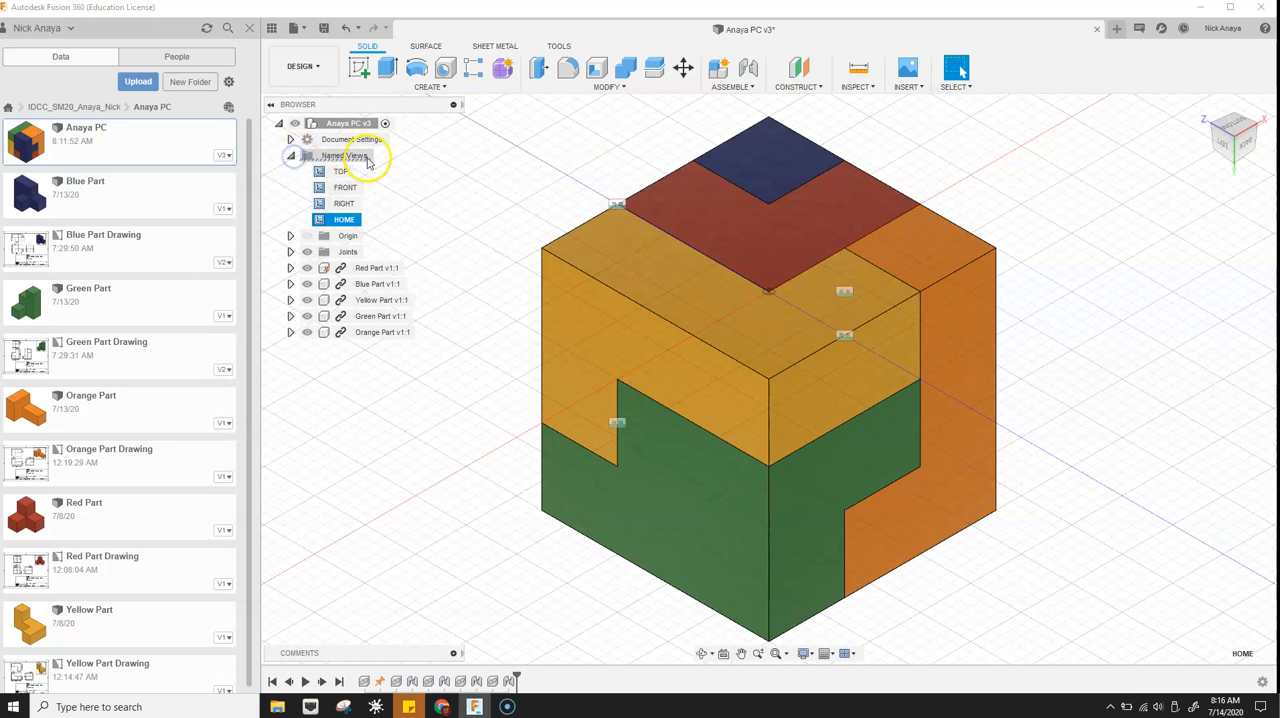
right_click(338, 161)
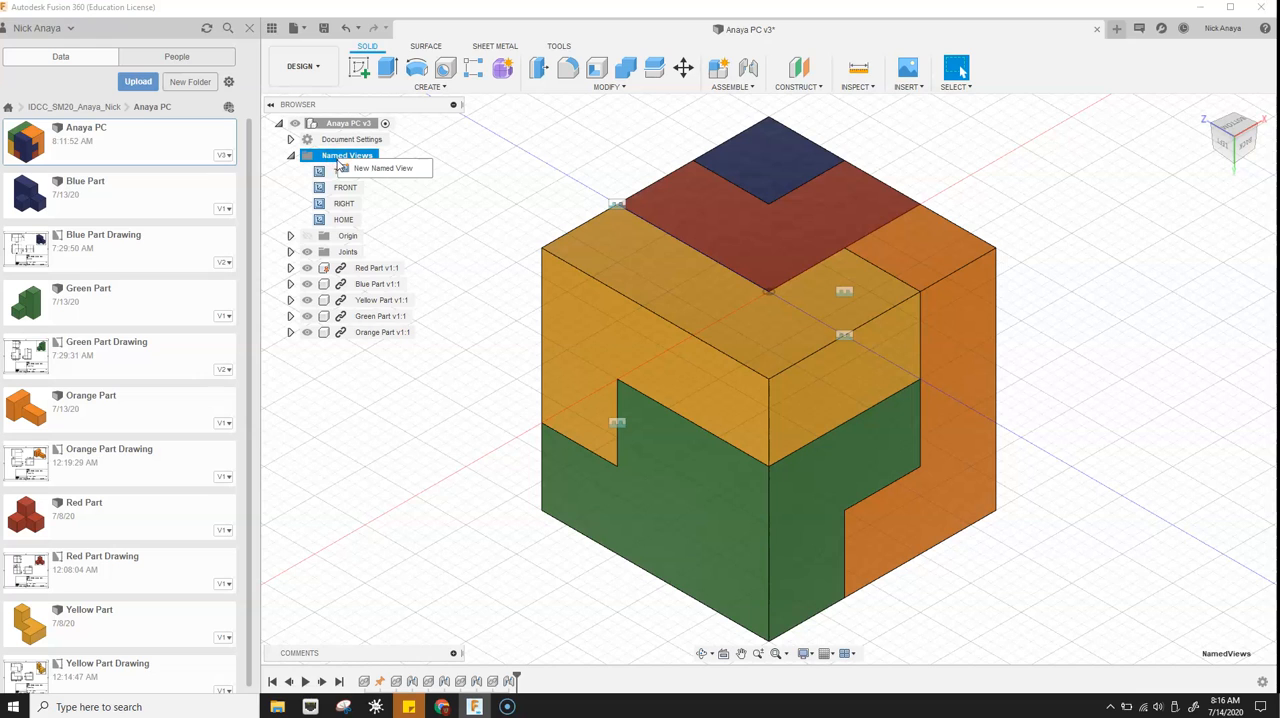
click(382, 172)
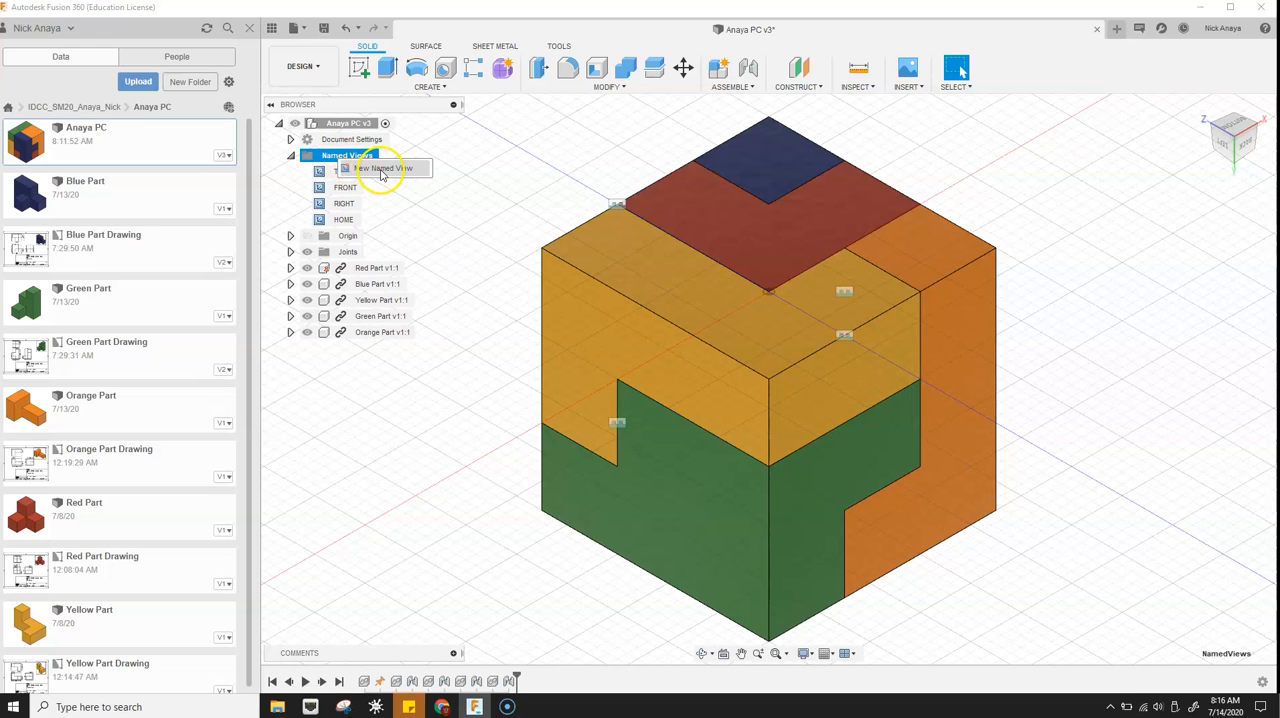
click(381, 170)
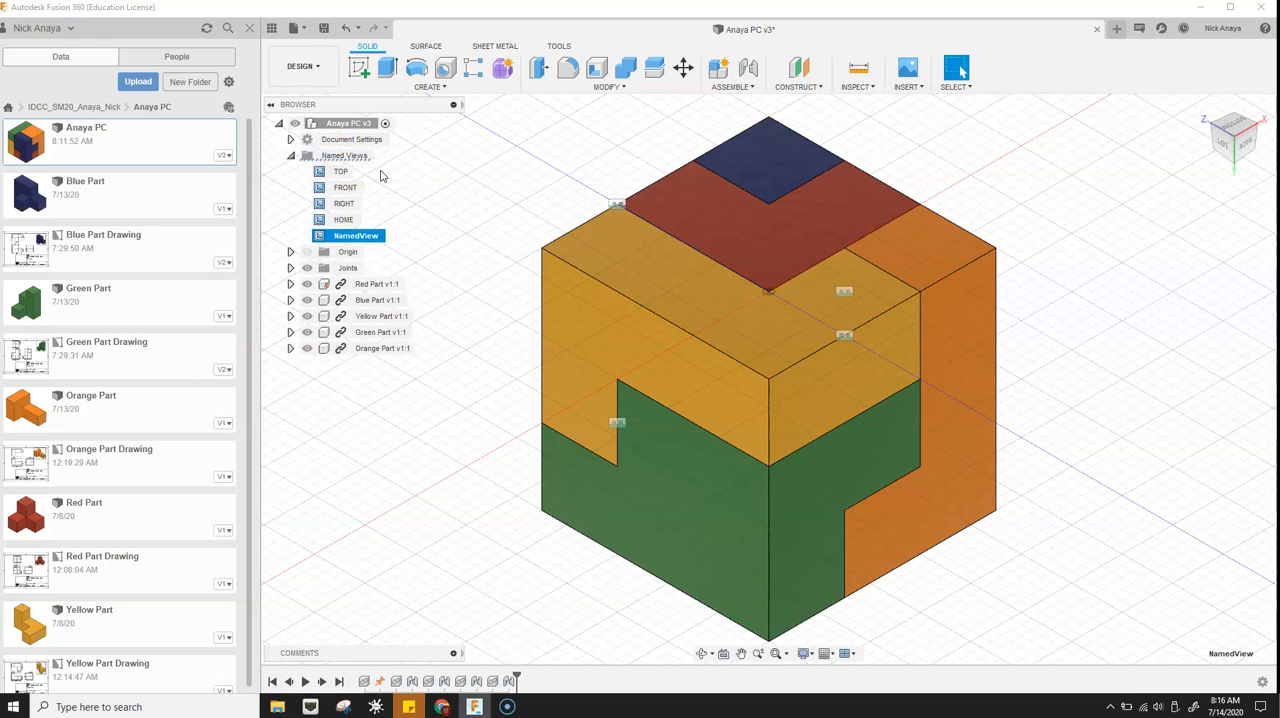
click(377, 238)
click(398, 189)
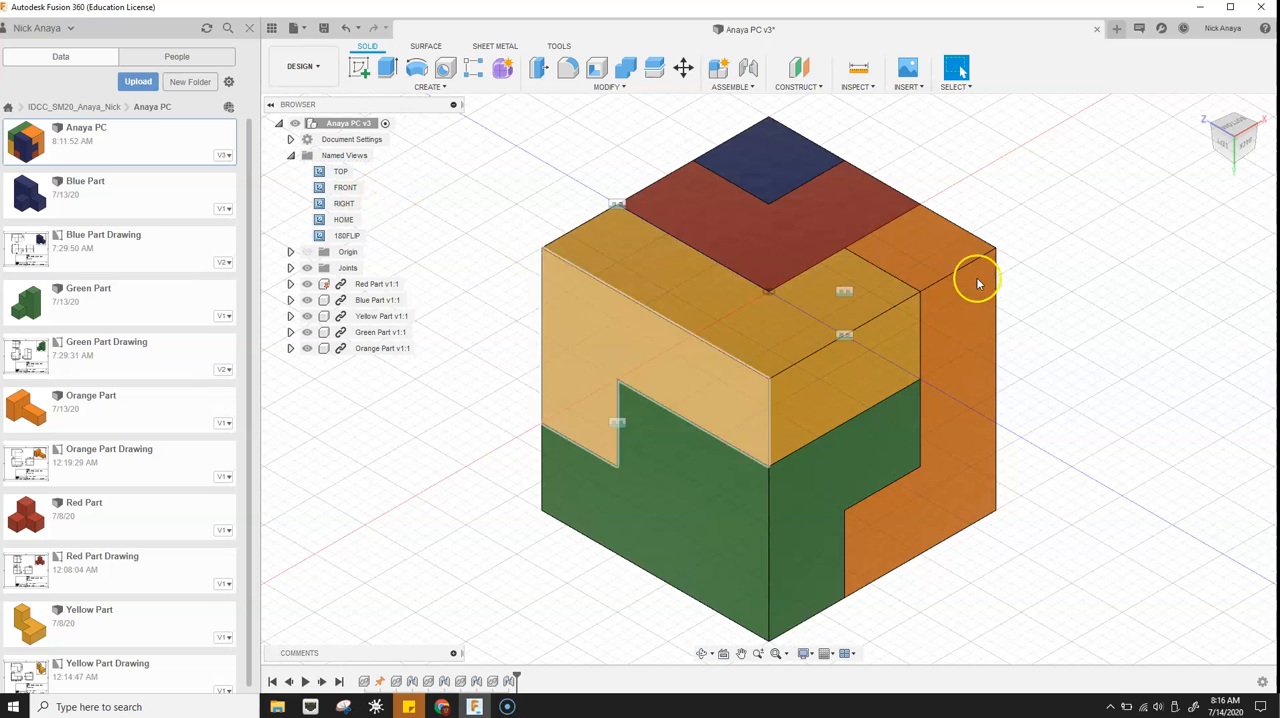
- Check the saved named views by switching between HOME, RIGHT and 180FLIP, finishing on HOME
double_click(335, 220)
click(349, 237)
click(348, 237)
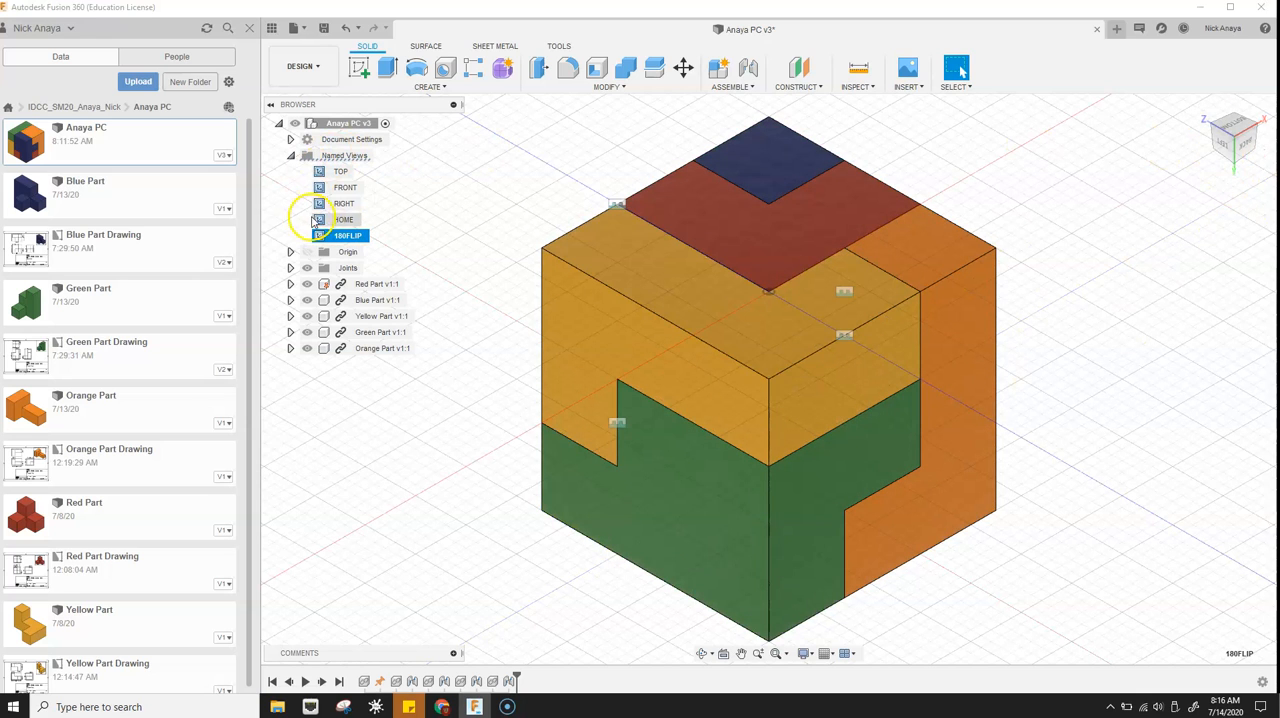
click(345, 204)
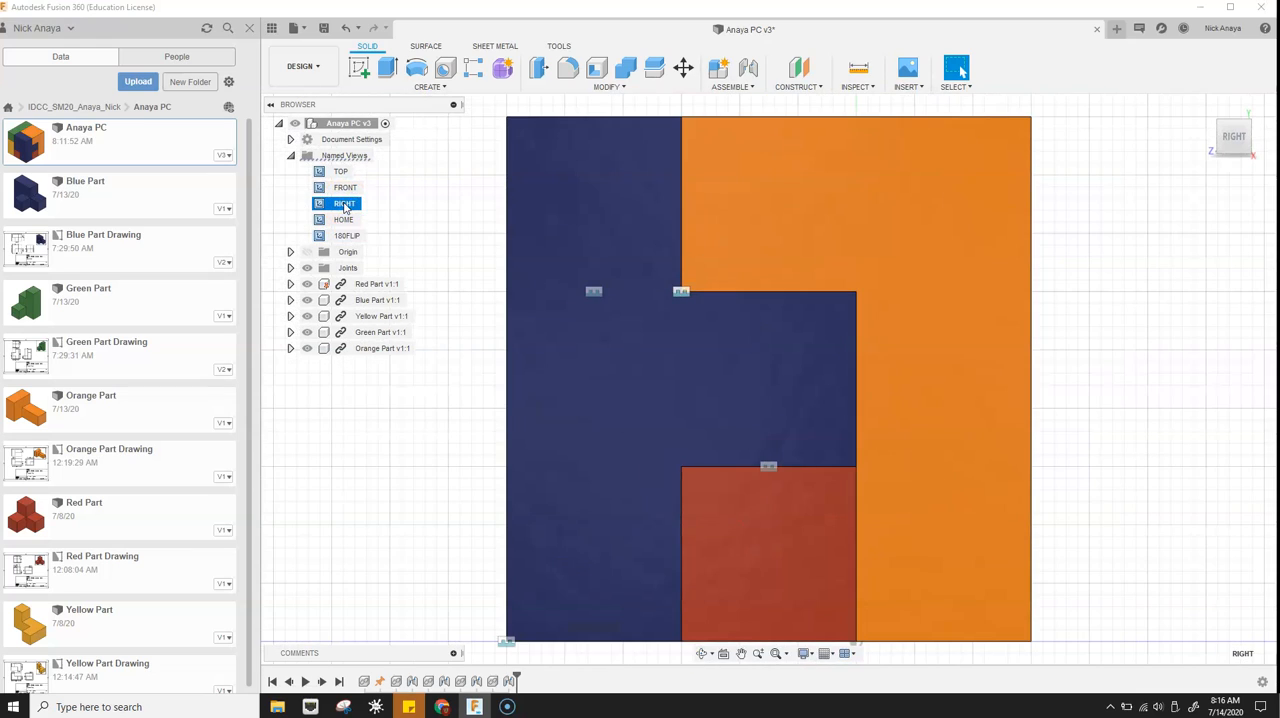
click(348, 237)
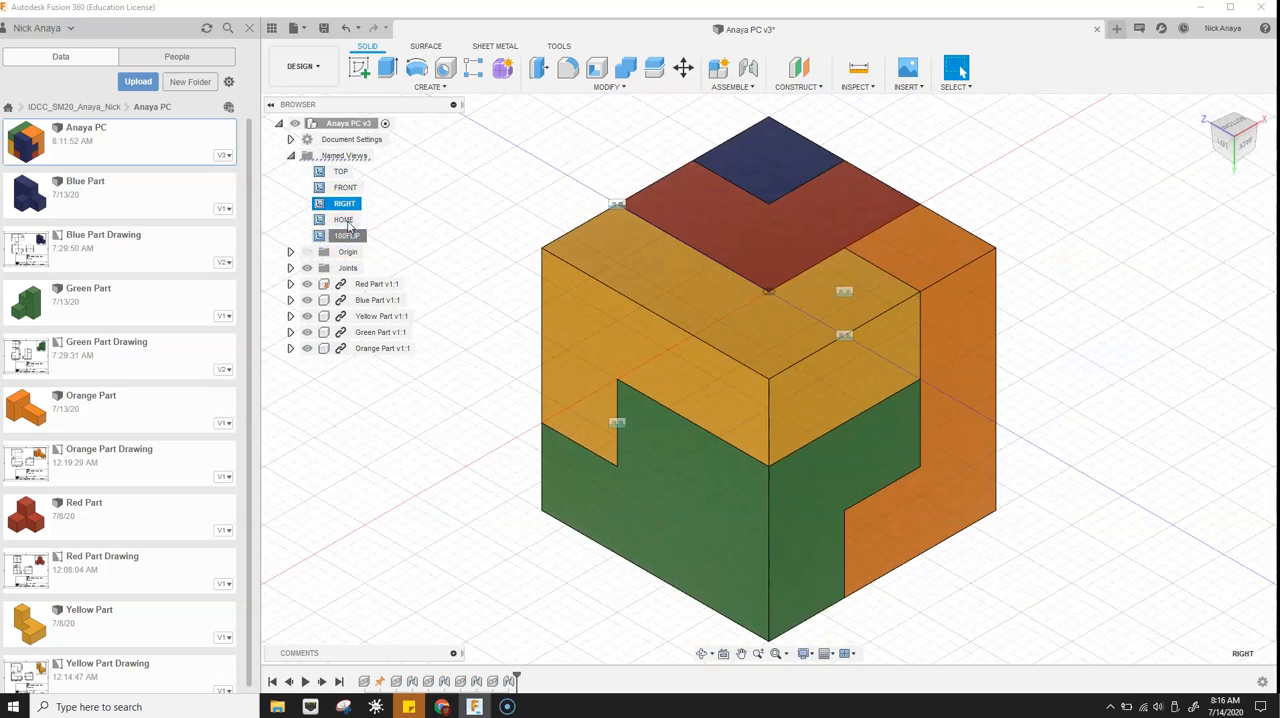
click(344, 220)
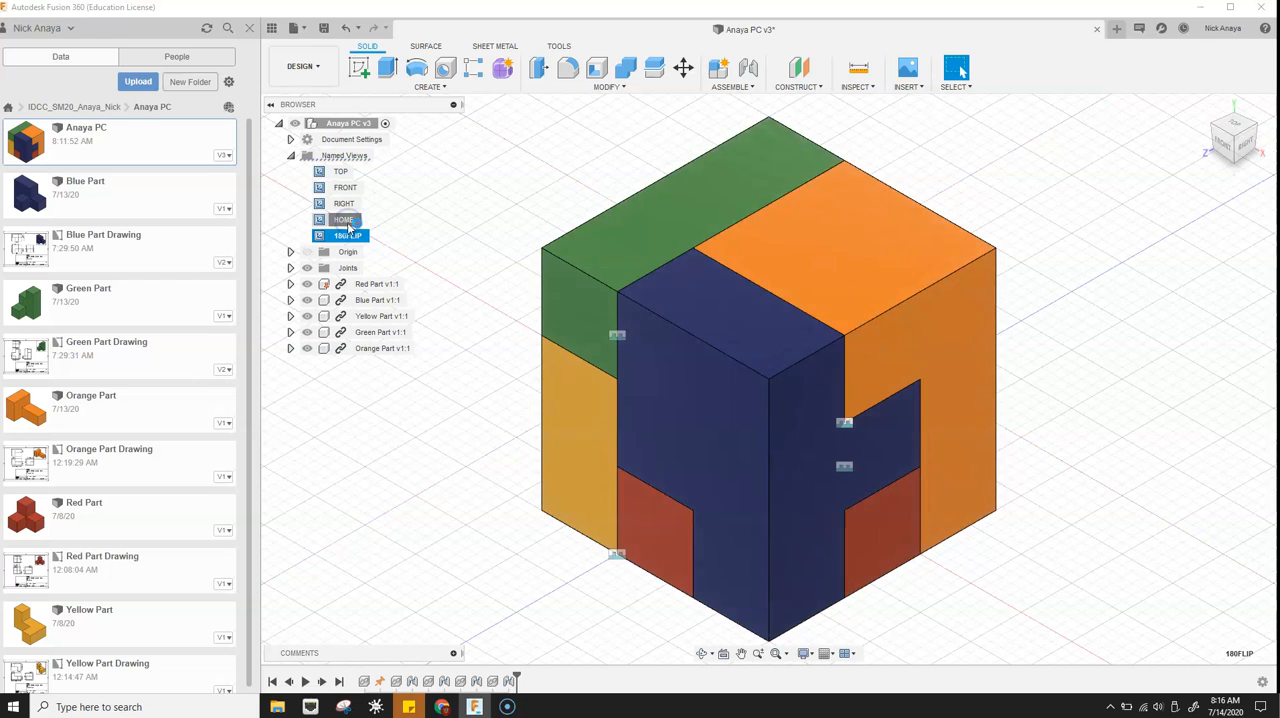
click(290, 156)
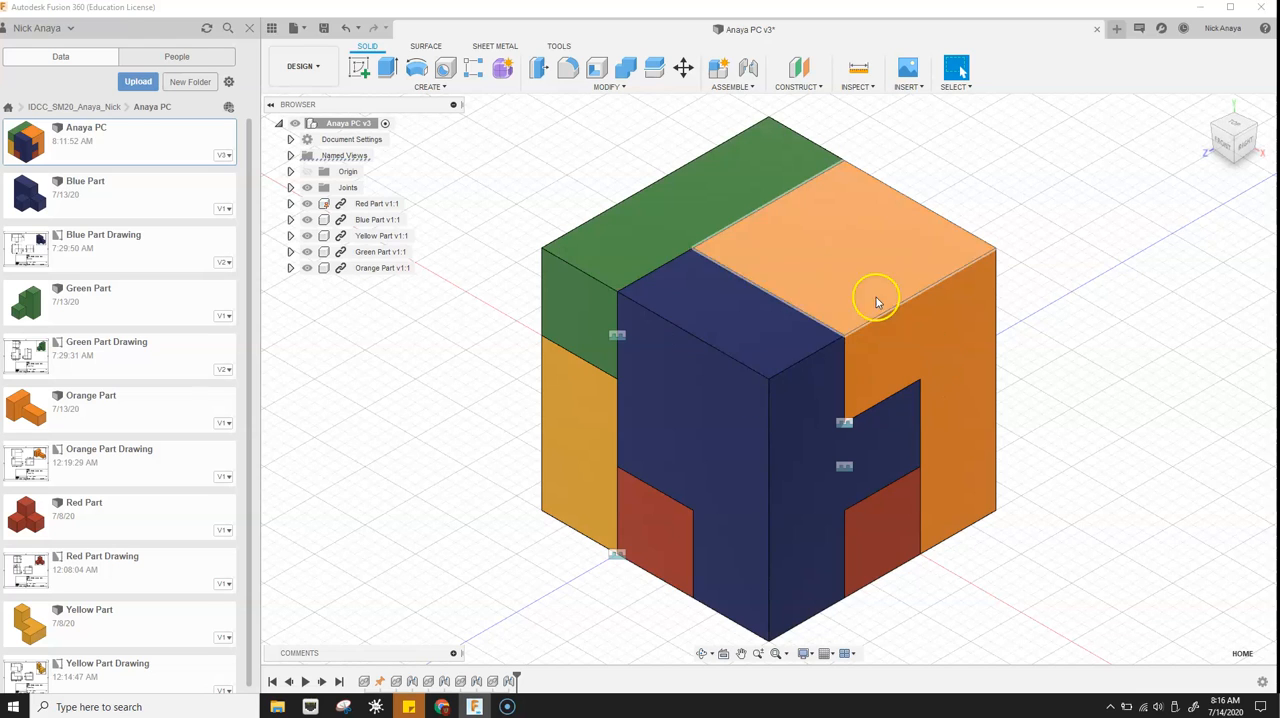
- Create a new drawing from the full assembly design with sheet size A (11in x 8.5in)
click(318, 66)
mouse_move(330, 240)
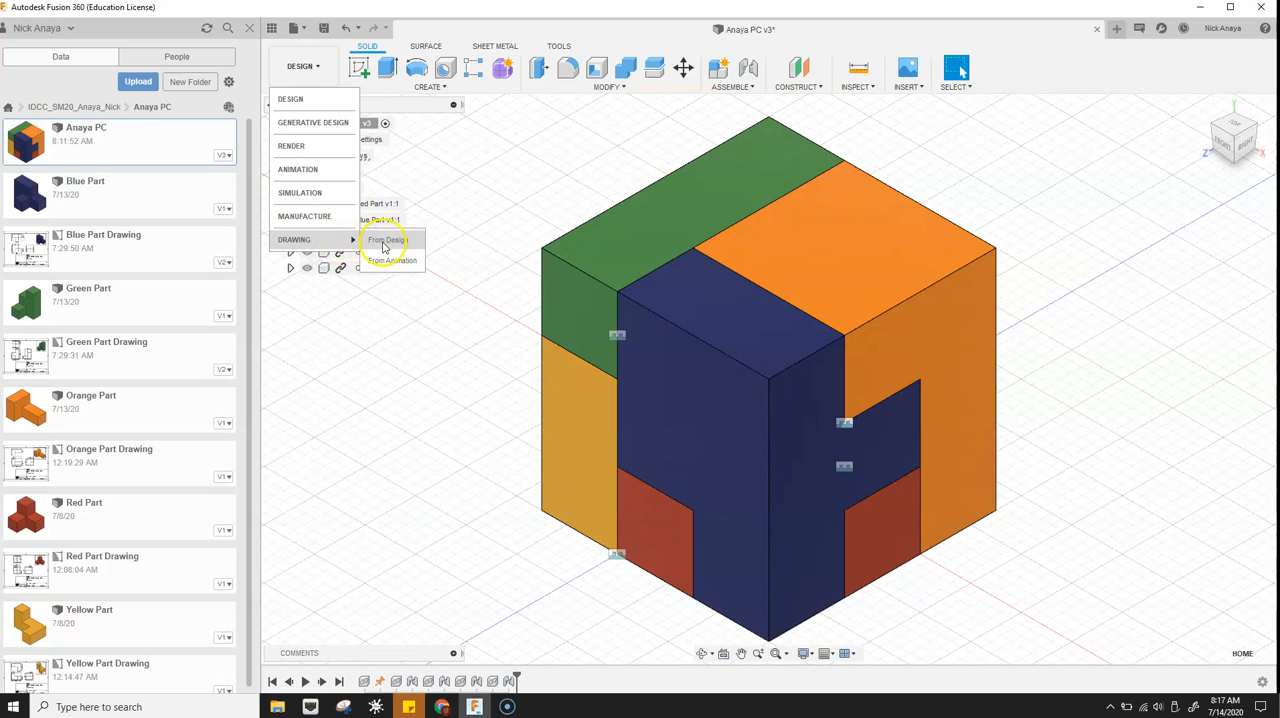
click(386, 242)
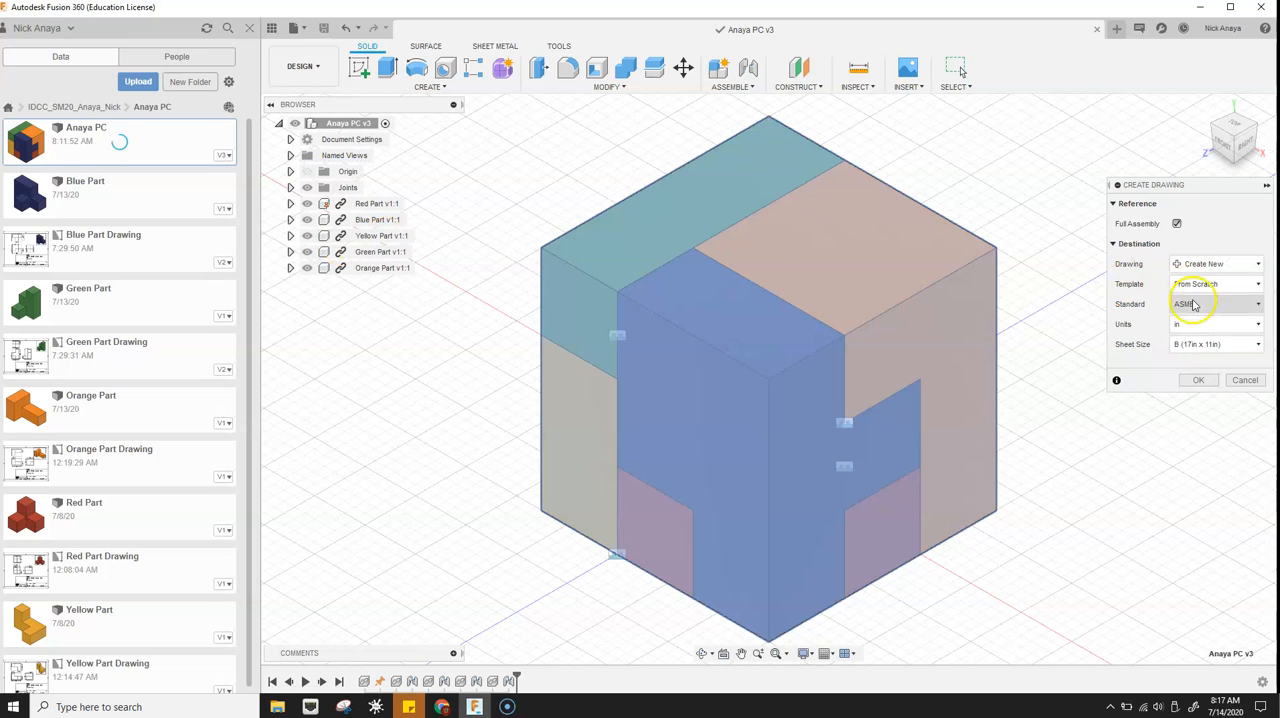
click(1252, 346)
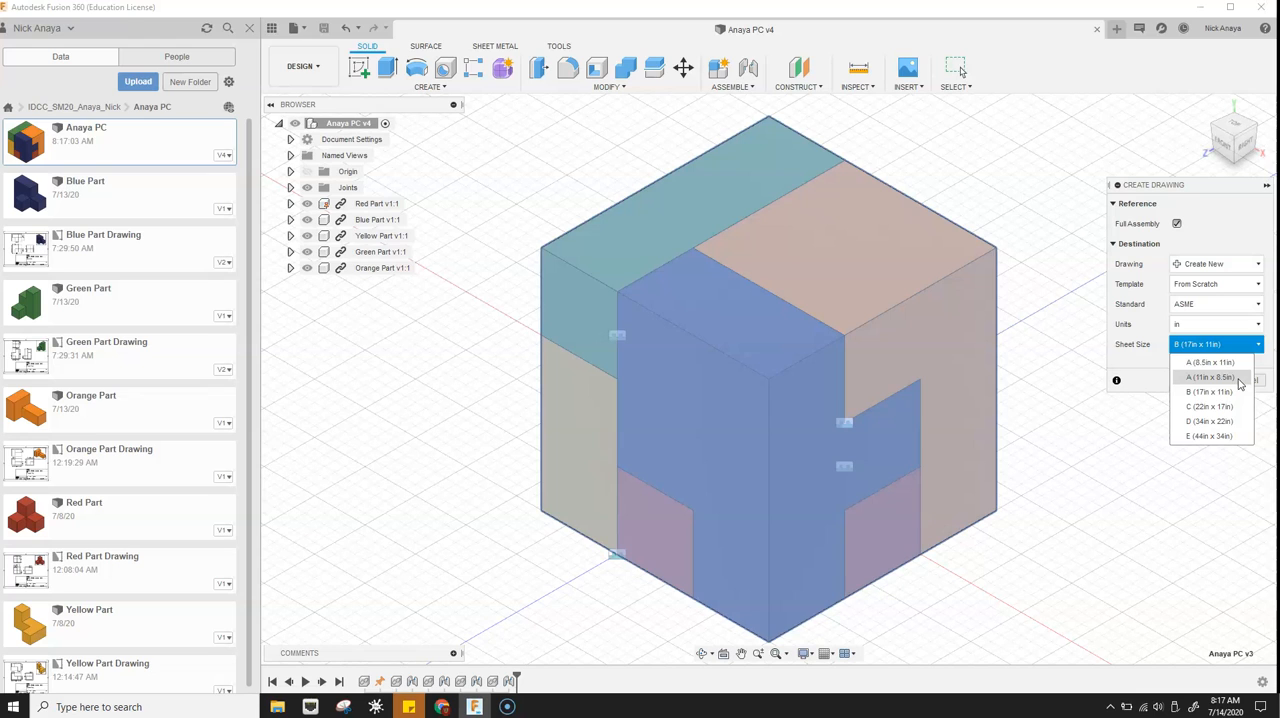
click(1239, 379)
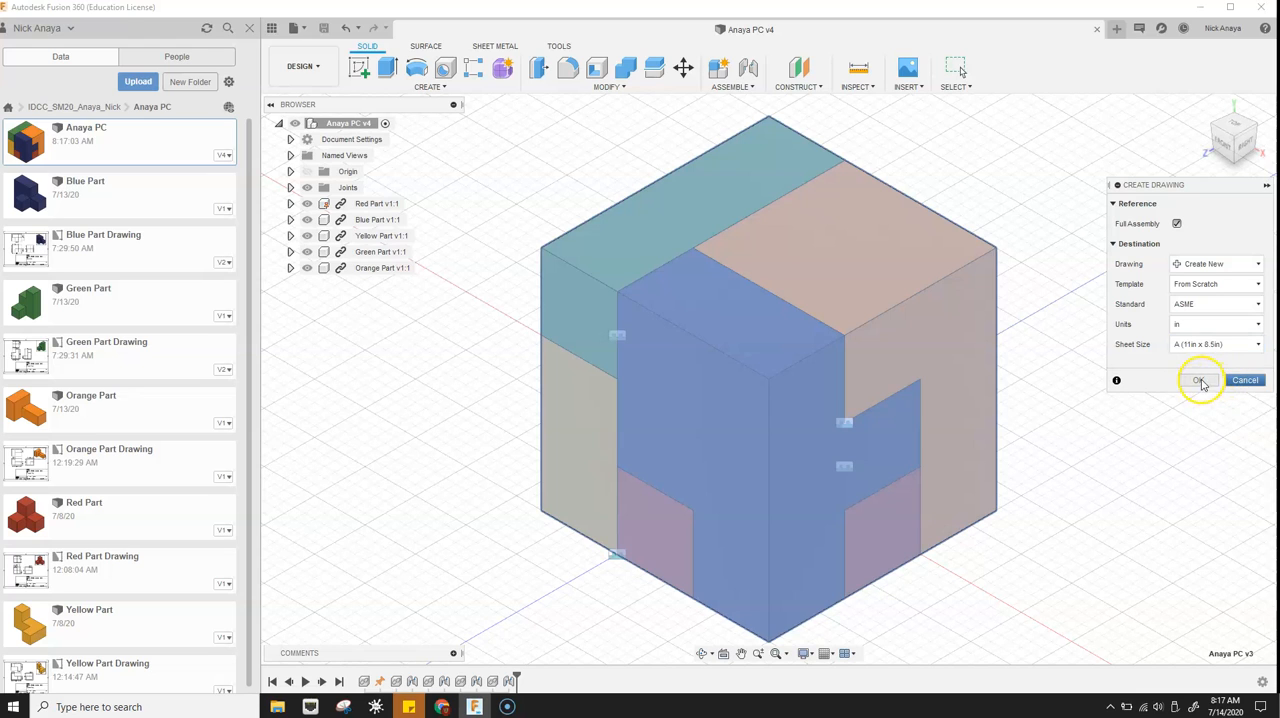
click(1199, 381)
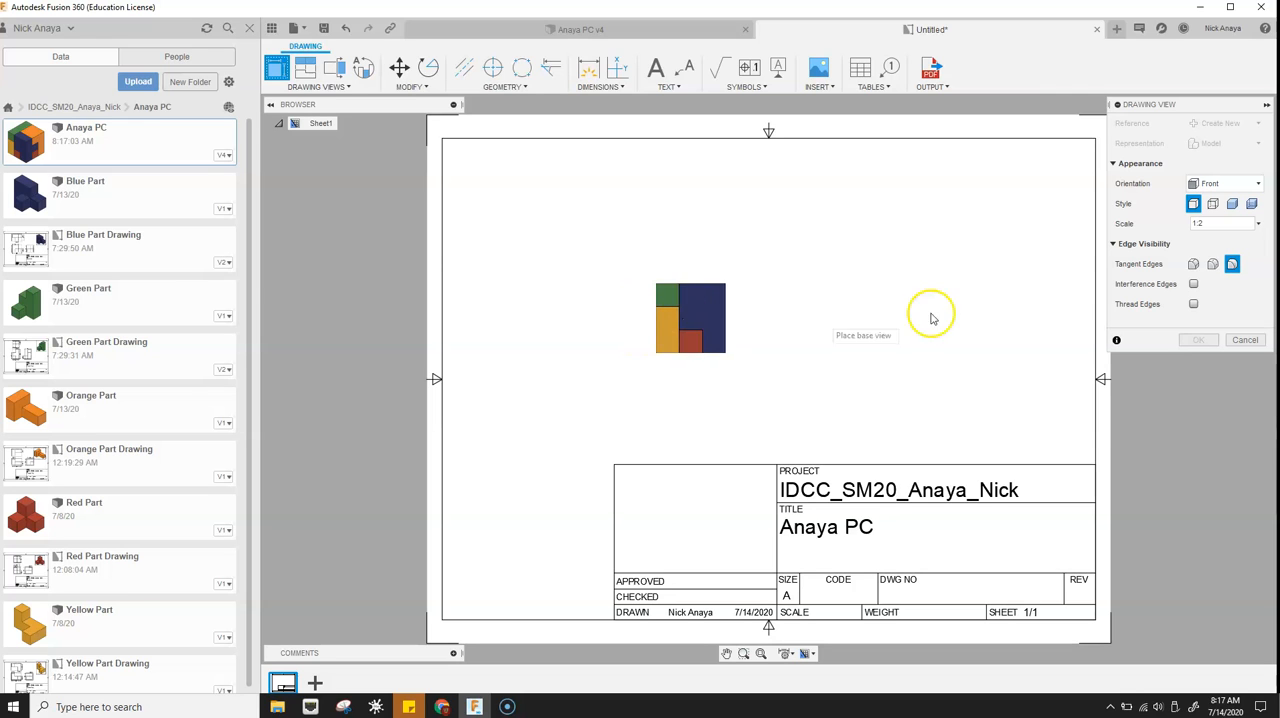
- Place a shaded base view in the HOME orientation at 1:1 scale in the upper-right corner of the sheet
click(1258, 226)
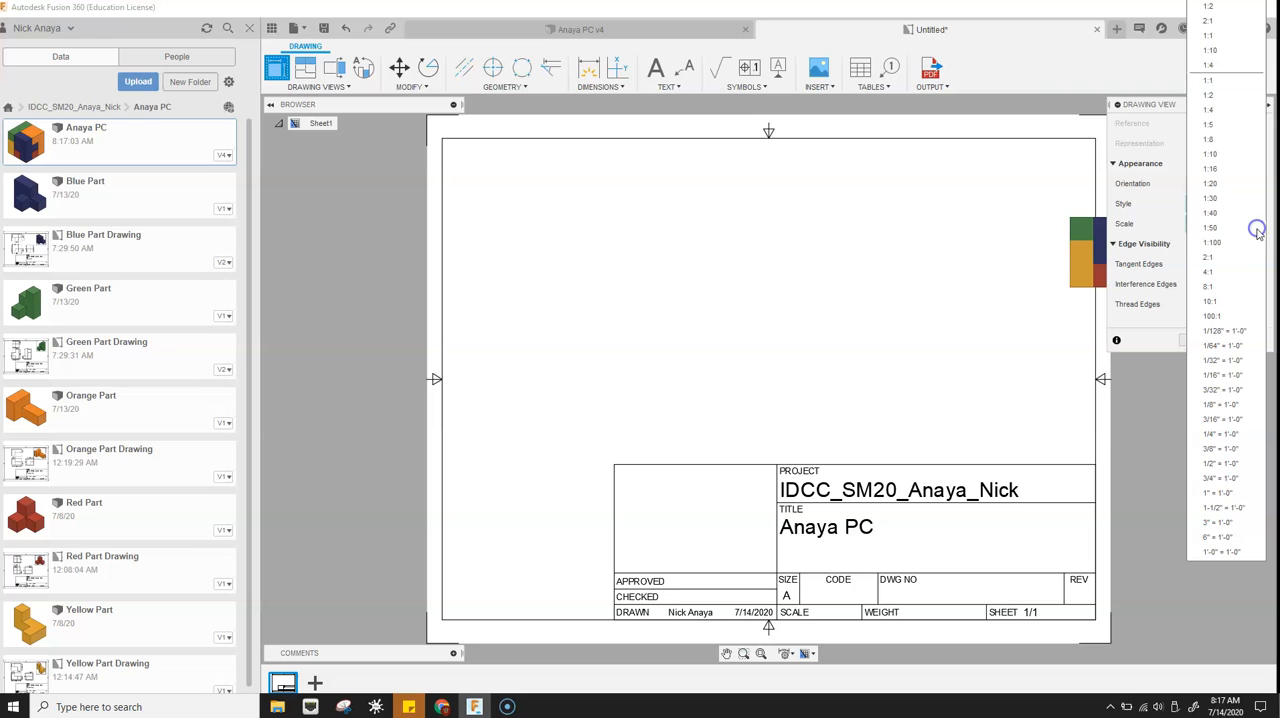
click(1222, 37)
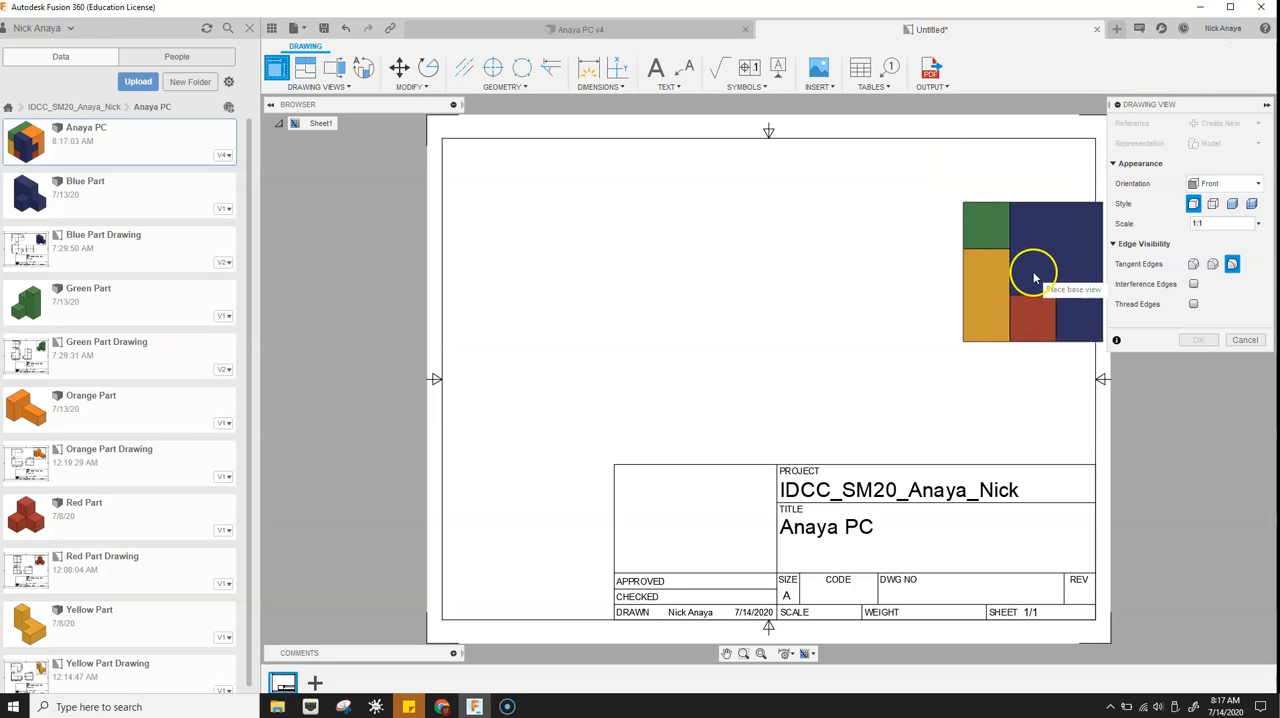
click(1250, 184)
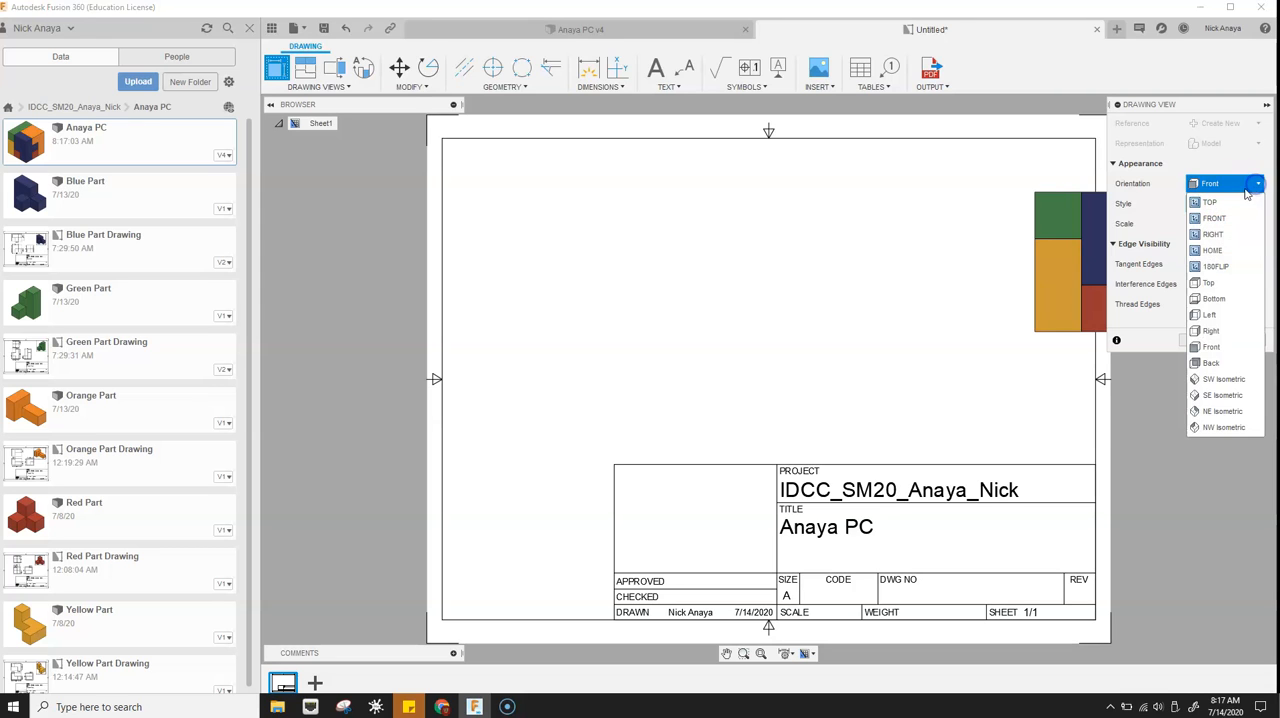
click(1236, 251)
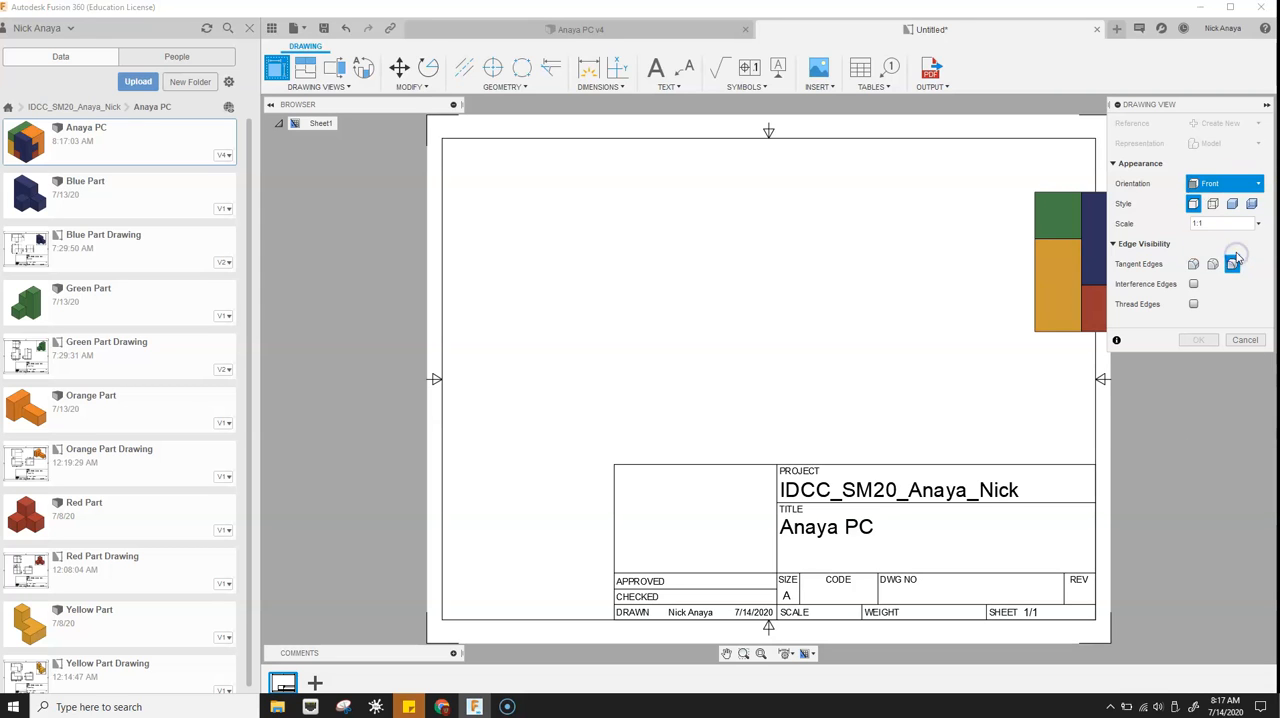
click(1232, 204)
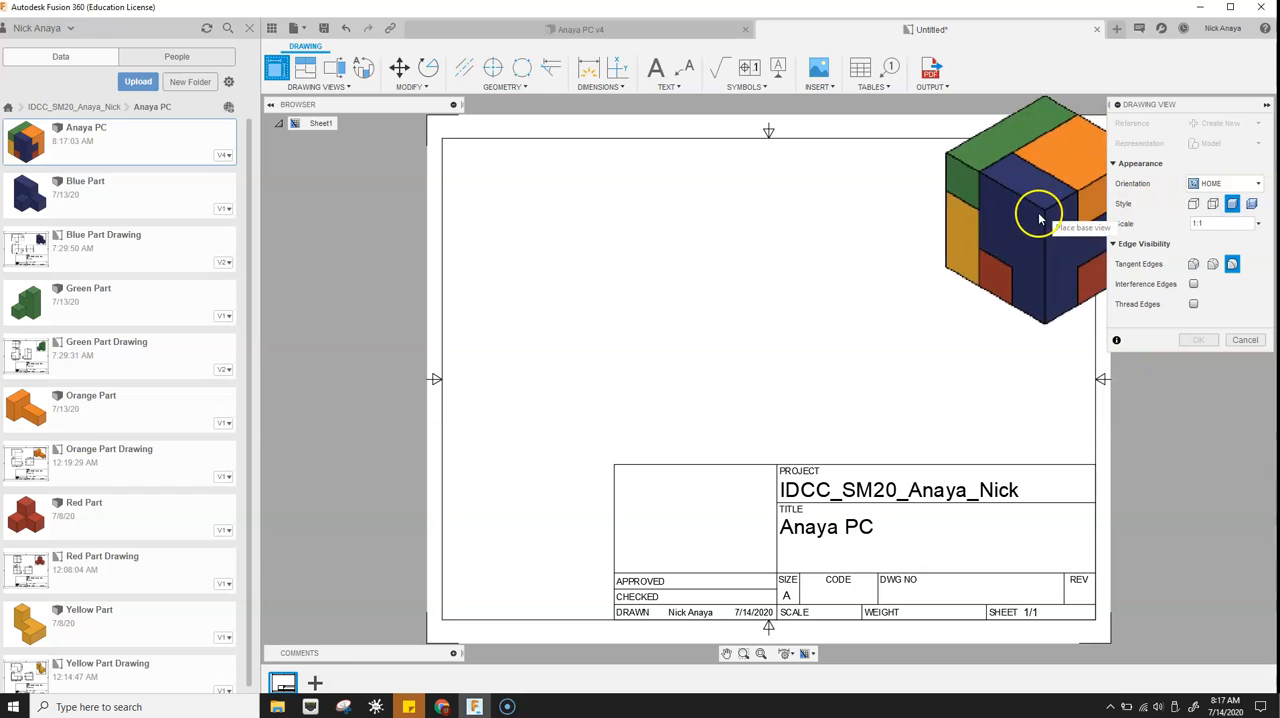
click(986, 262)
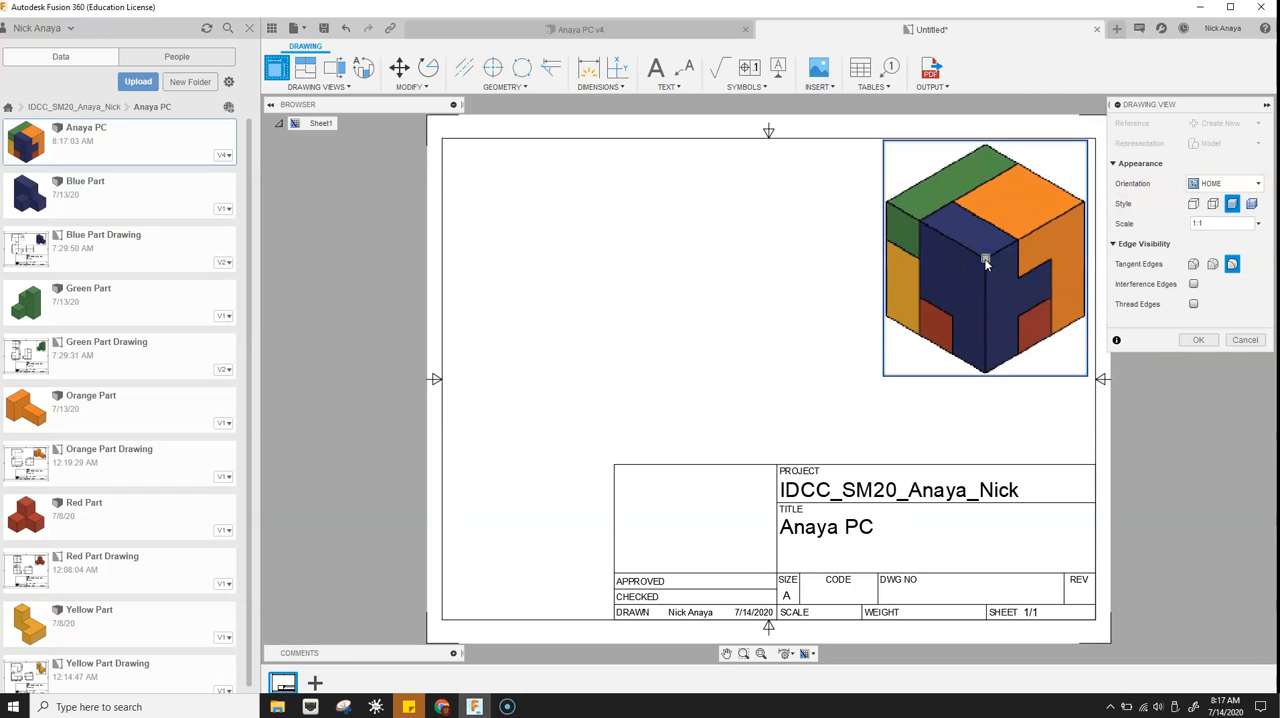
click(1210, 340)
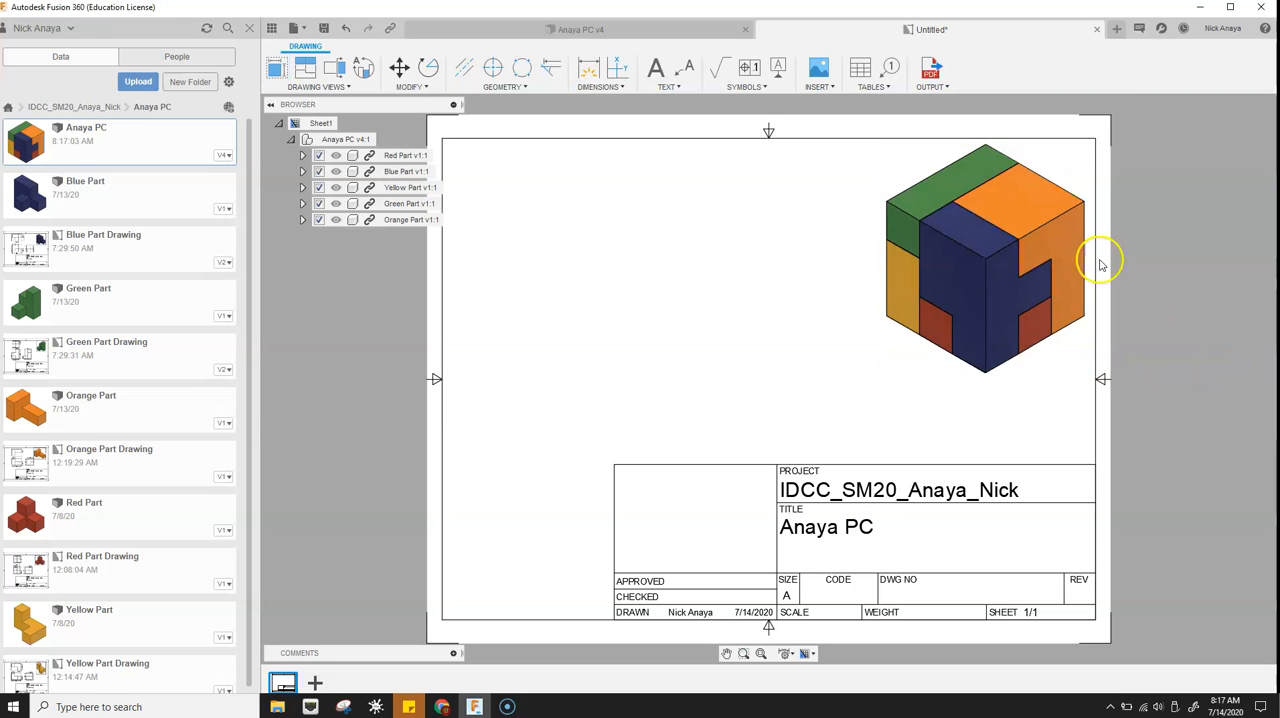
- Place a shaded base view in the 180FLIP orientation at 1:1 scale directly beside the HOME view, on its left
click(280, 68)
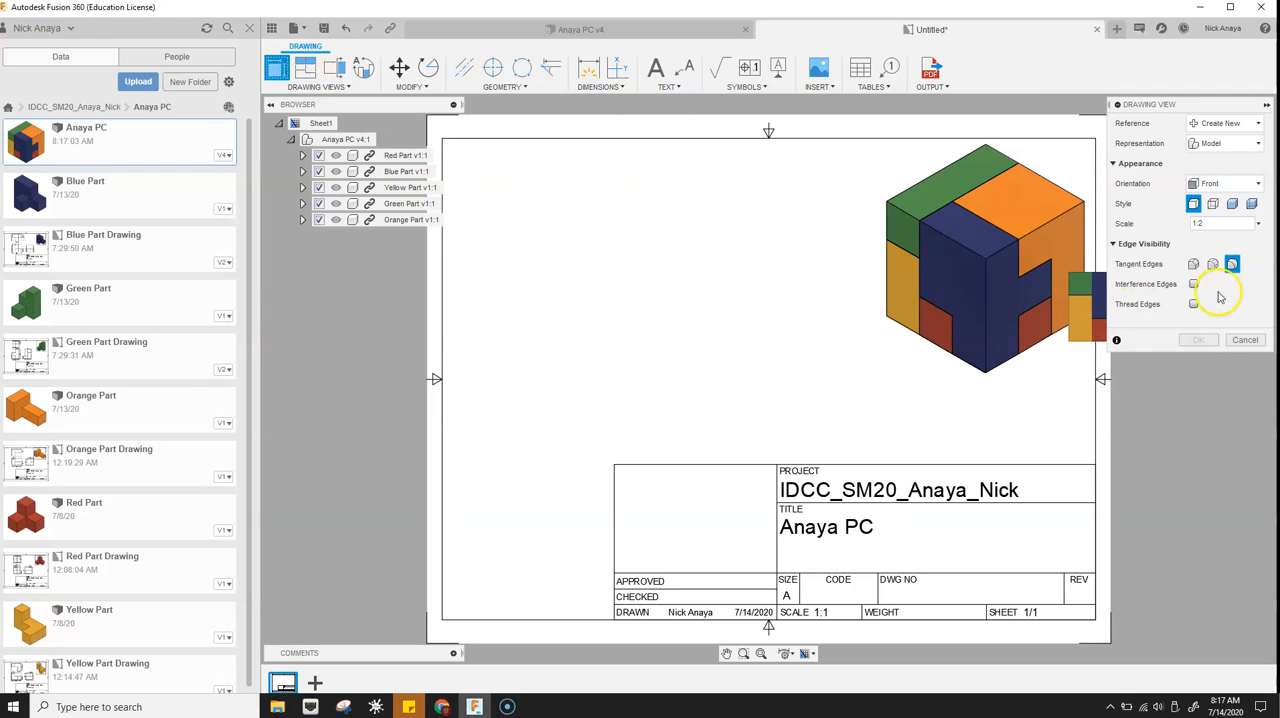
click(1240, 226)
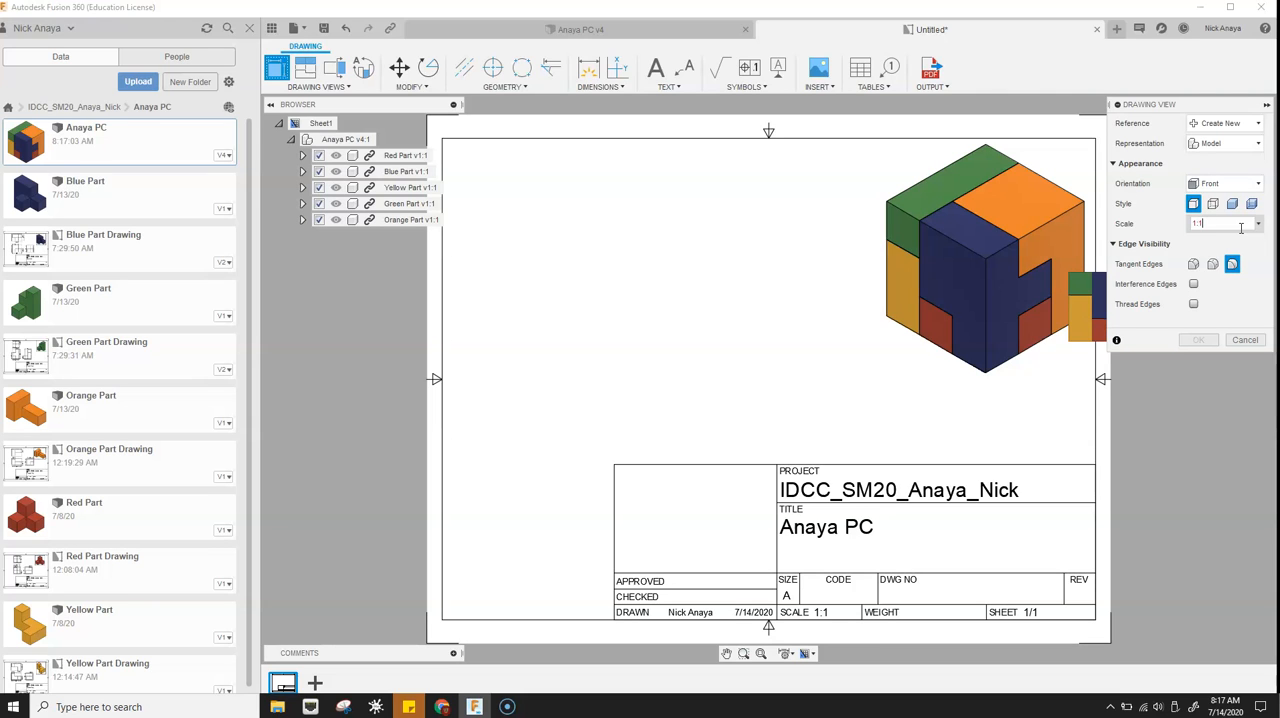
click(1257, 187)
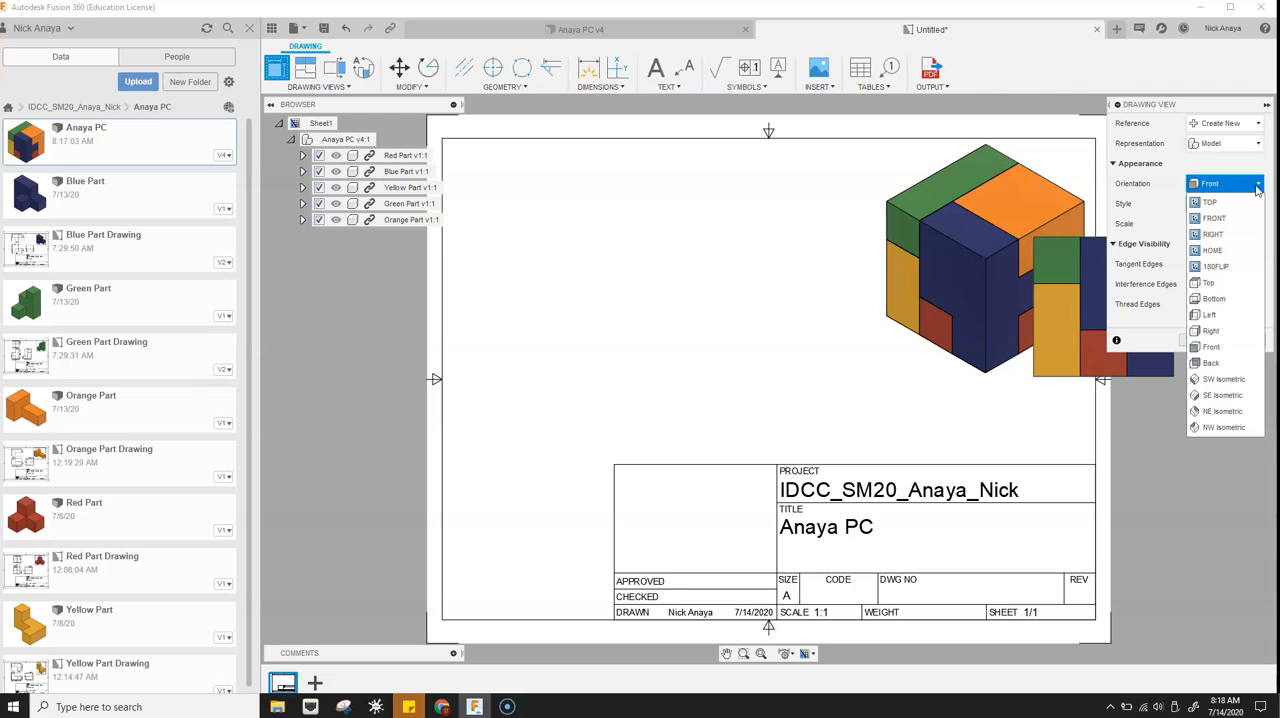
click(1234, 266)
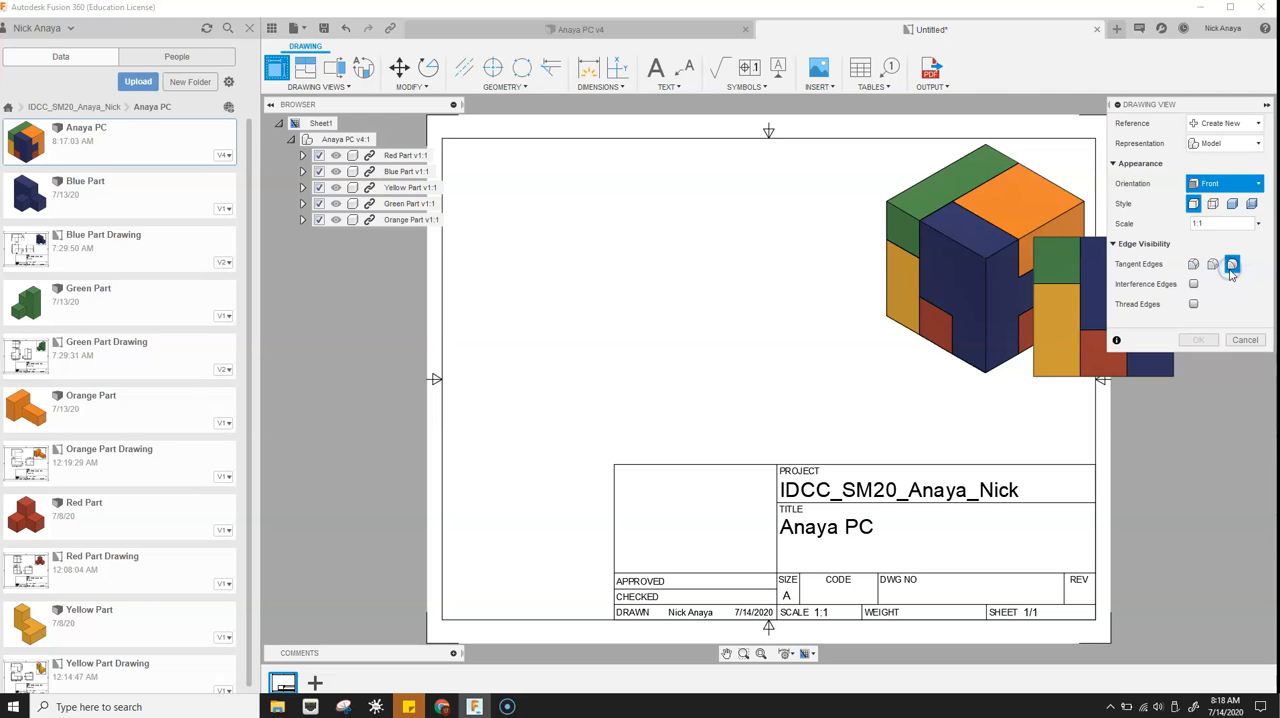
click(1238, 205)
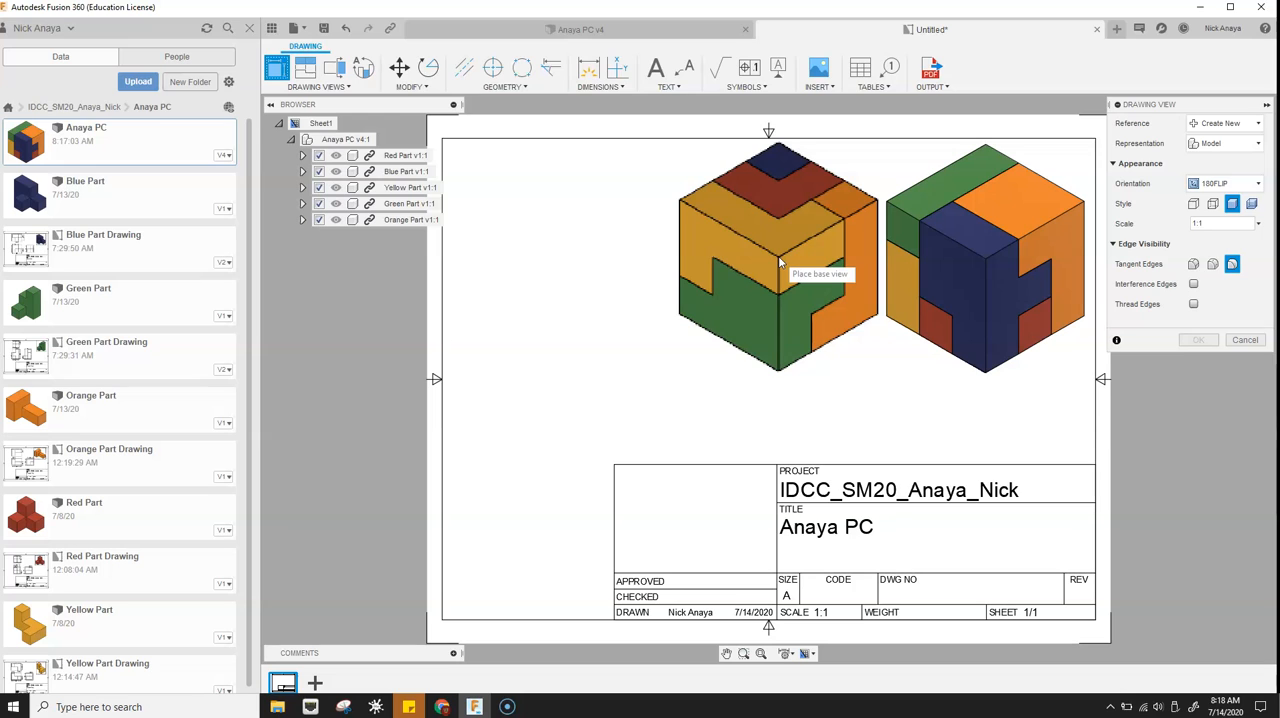
click(778, 256)
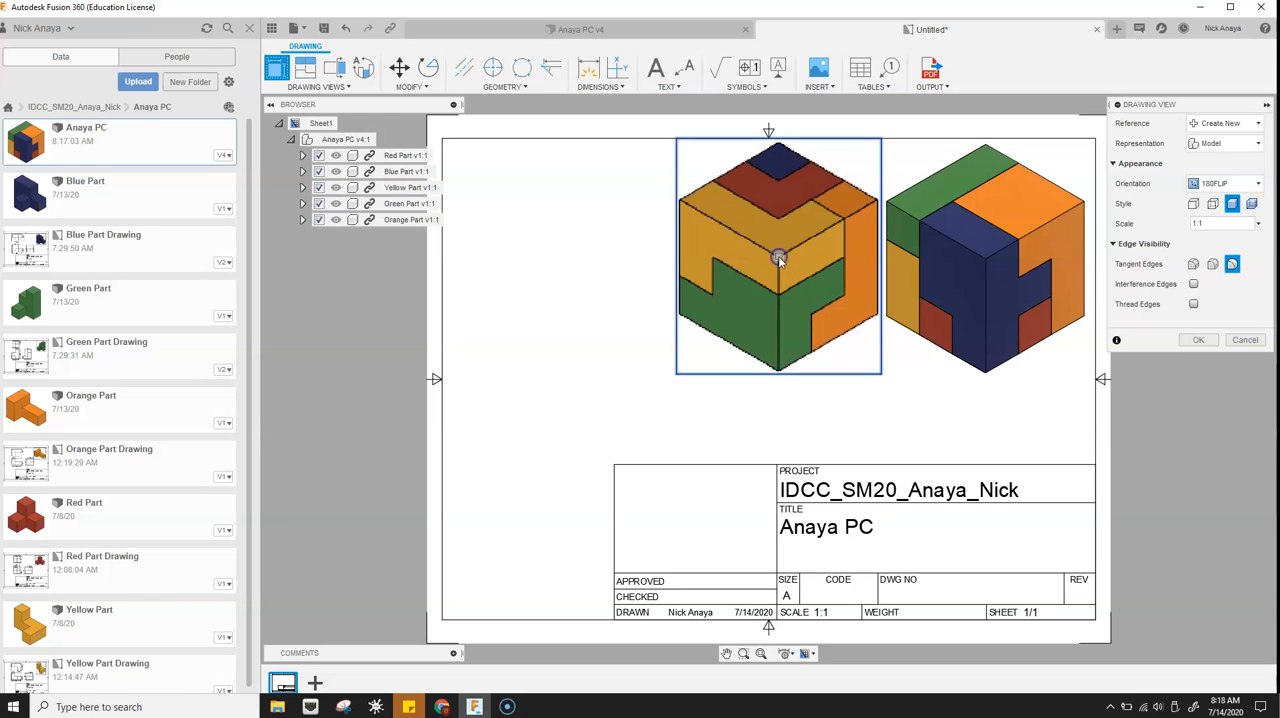
click(1190, 340)
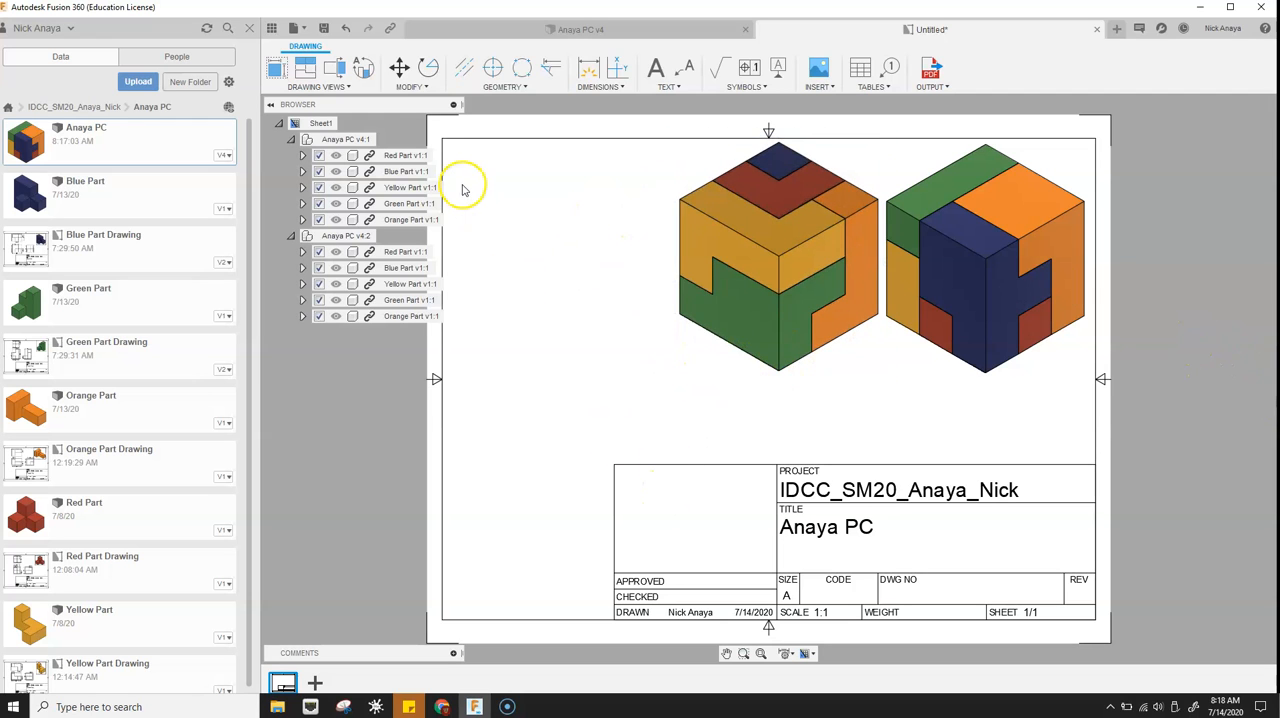
- Place a Front base view at 1:2 scale in the sheet's lower-left area and change its style to shaded
click(285, 68)
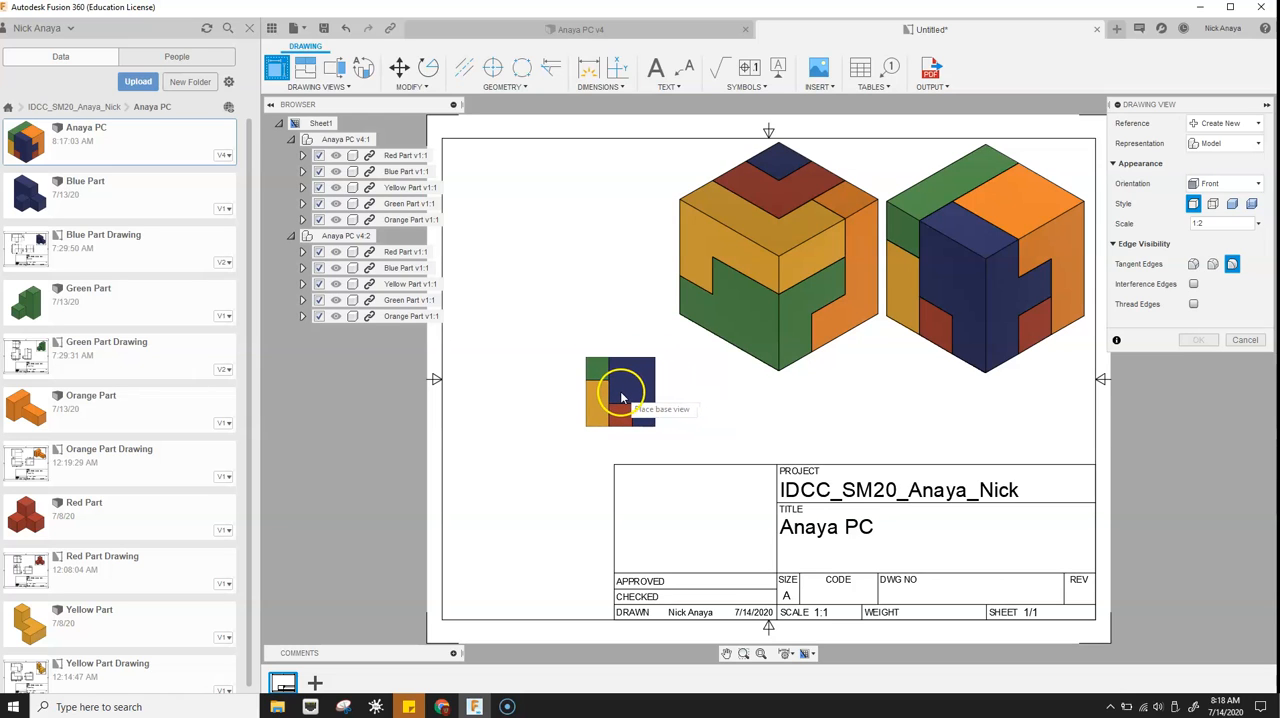
click(574, 409)
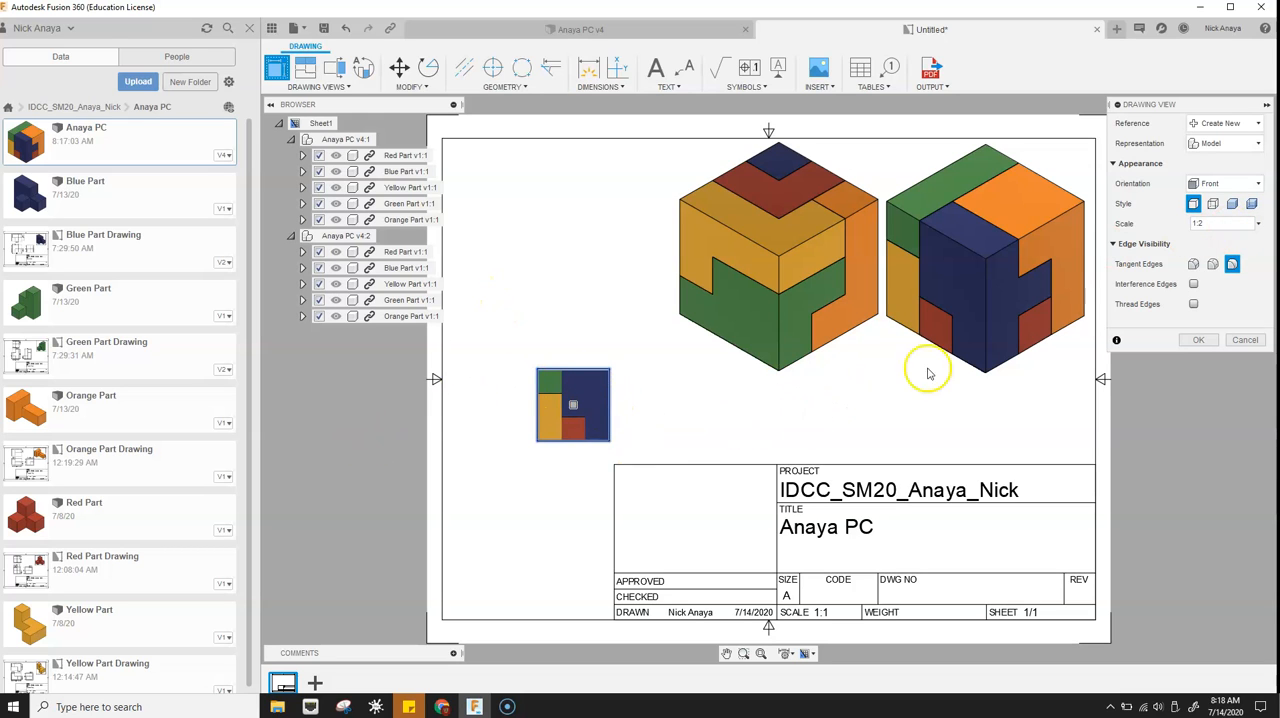
click(1203, 341)
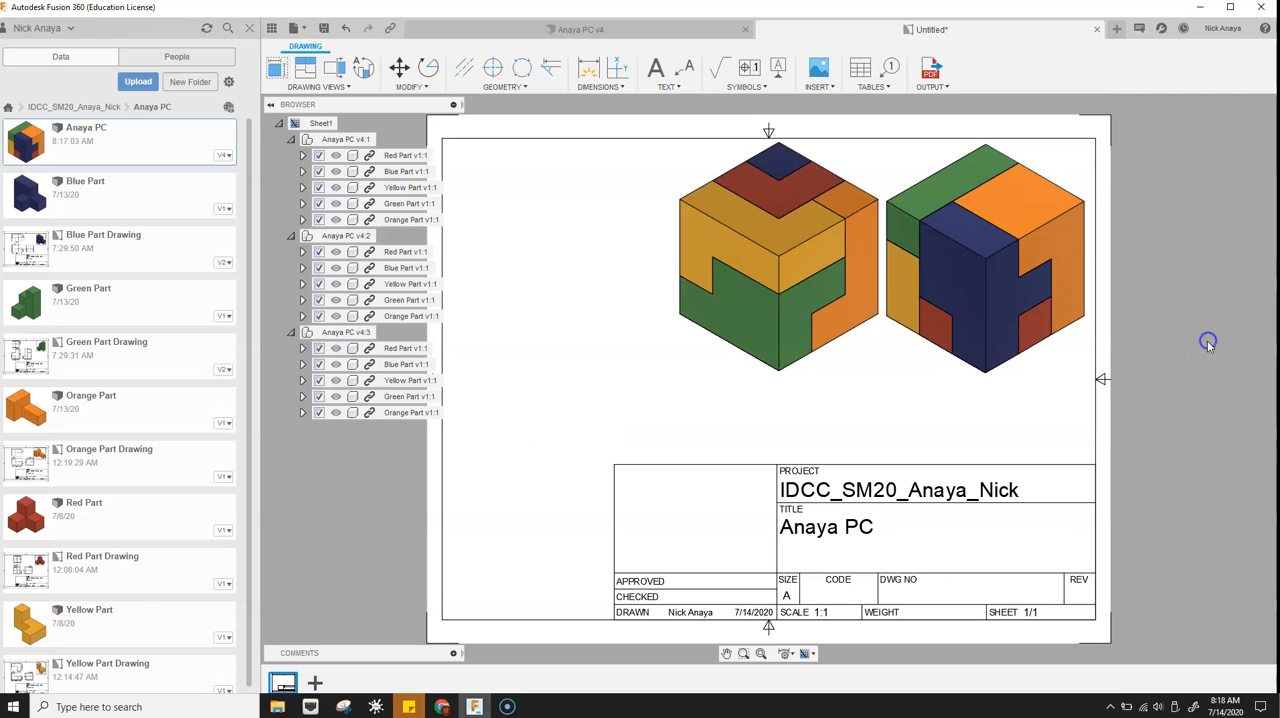
click(557, 388)
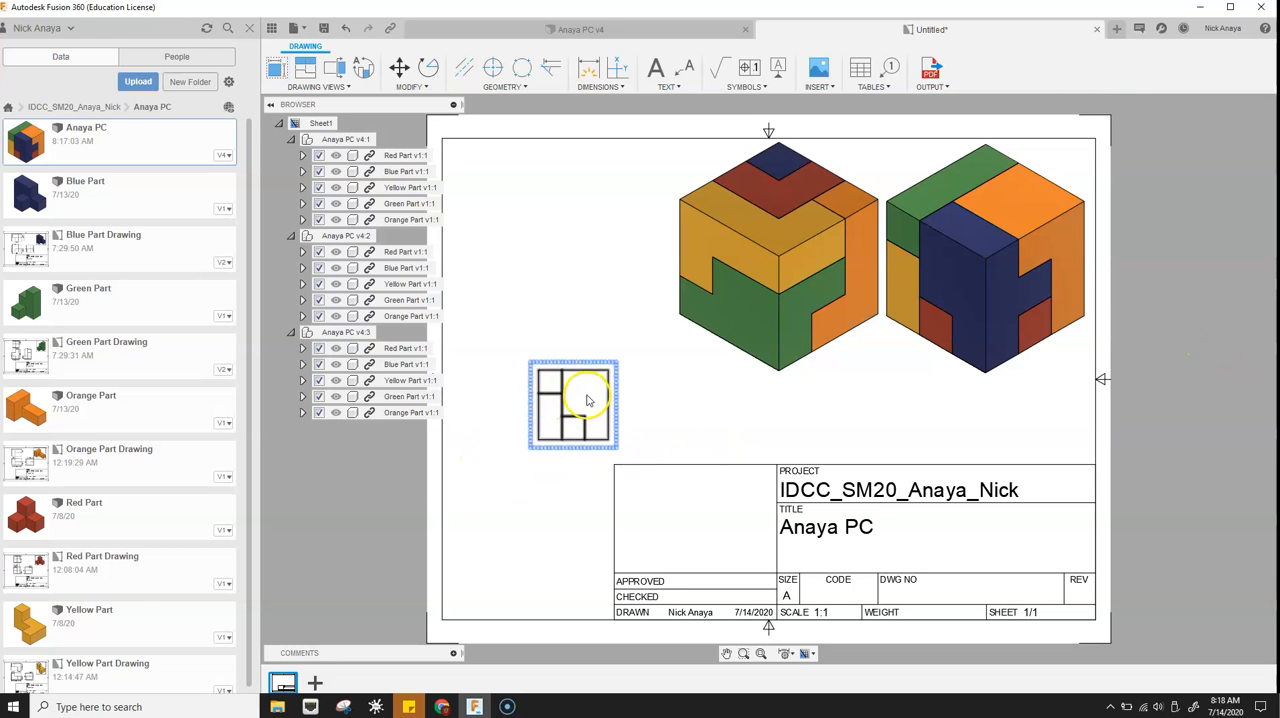
double_click(588, 400)
click(1233, 165)
click(1245, 299)
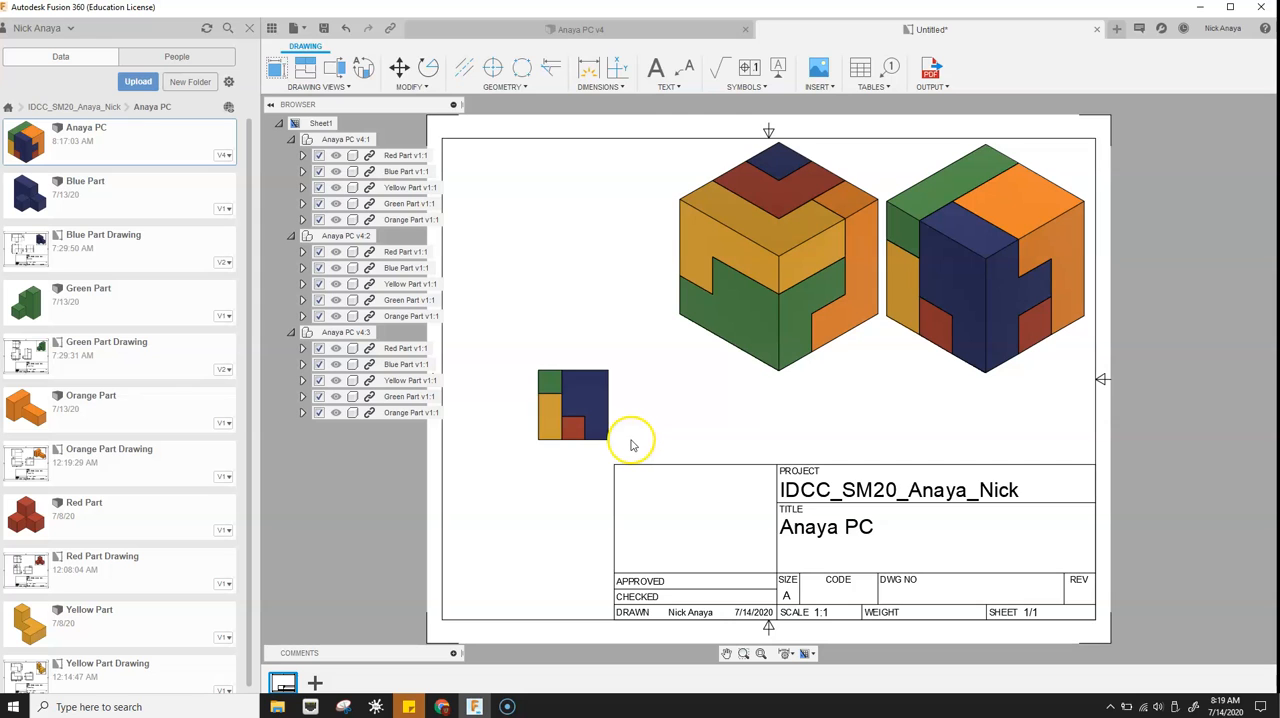
- Change the sheet size to B (17in x 11in)
click(752, 500)
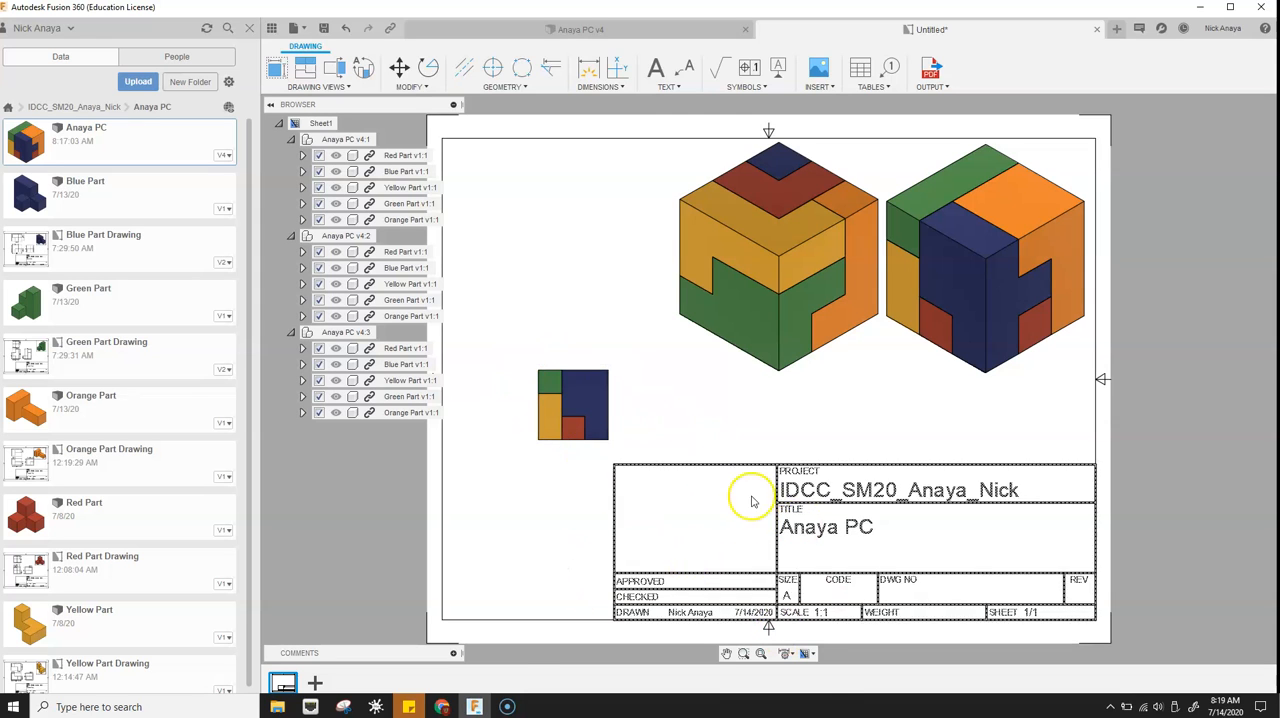
click(807, 655)
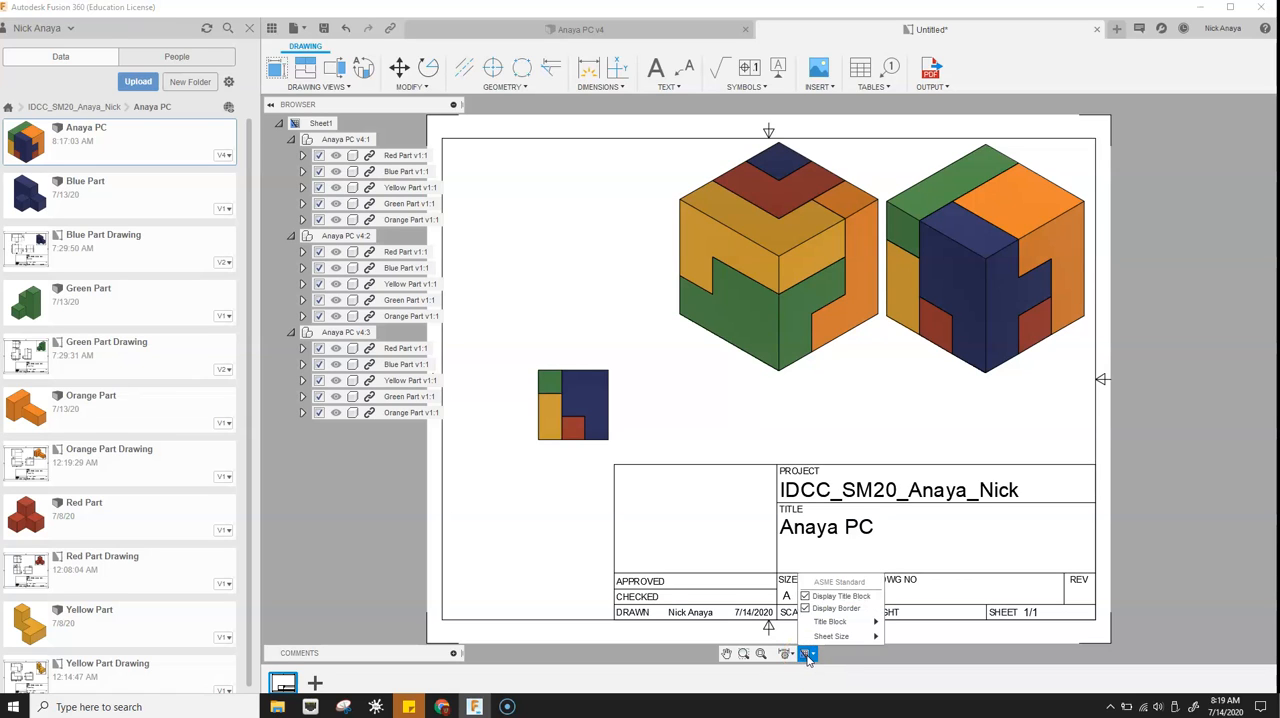
mouse_move(826, 640)
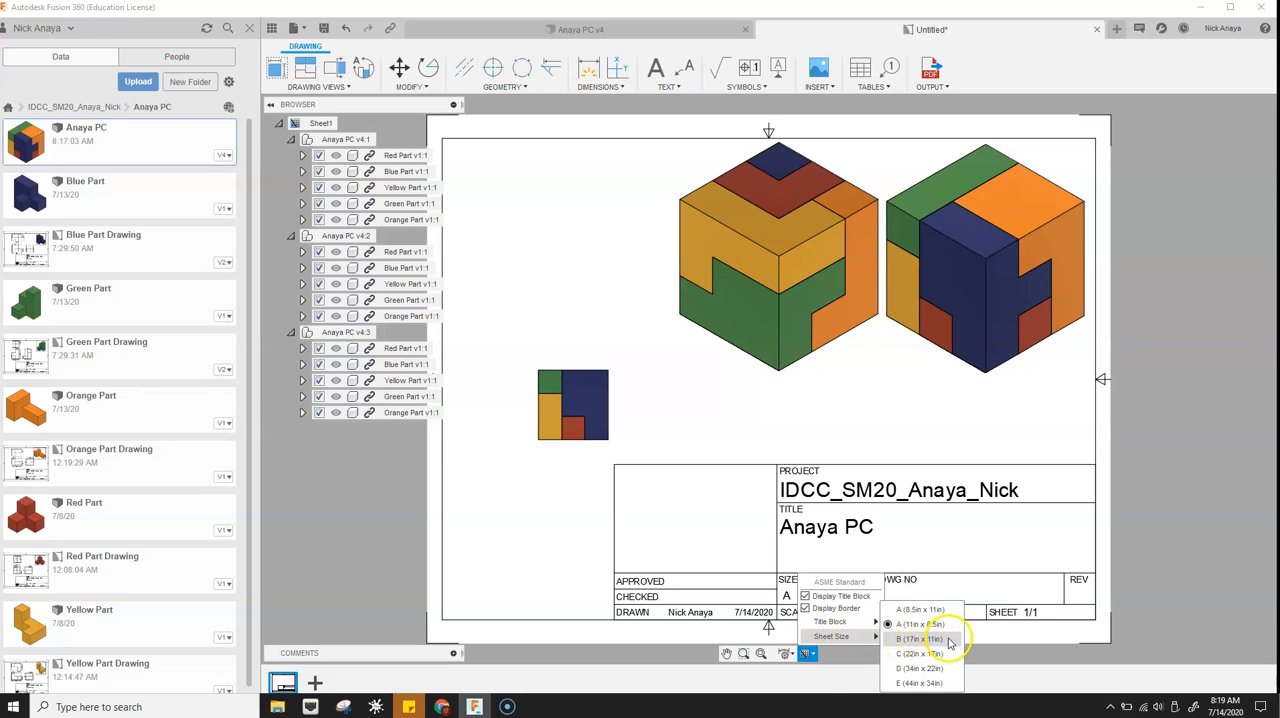
click(948, 643)
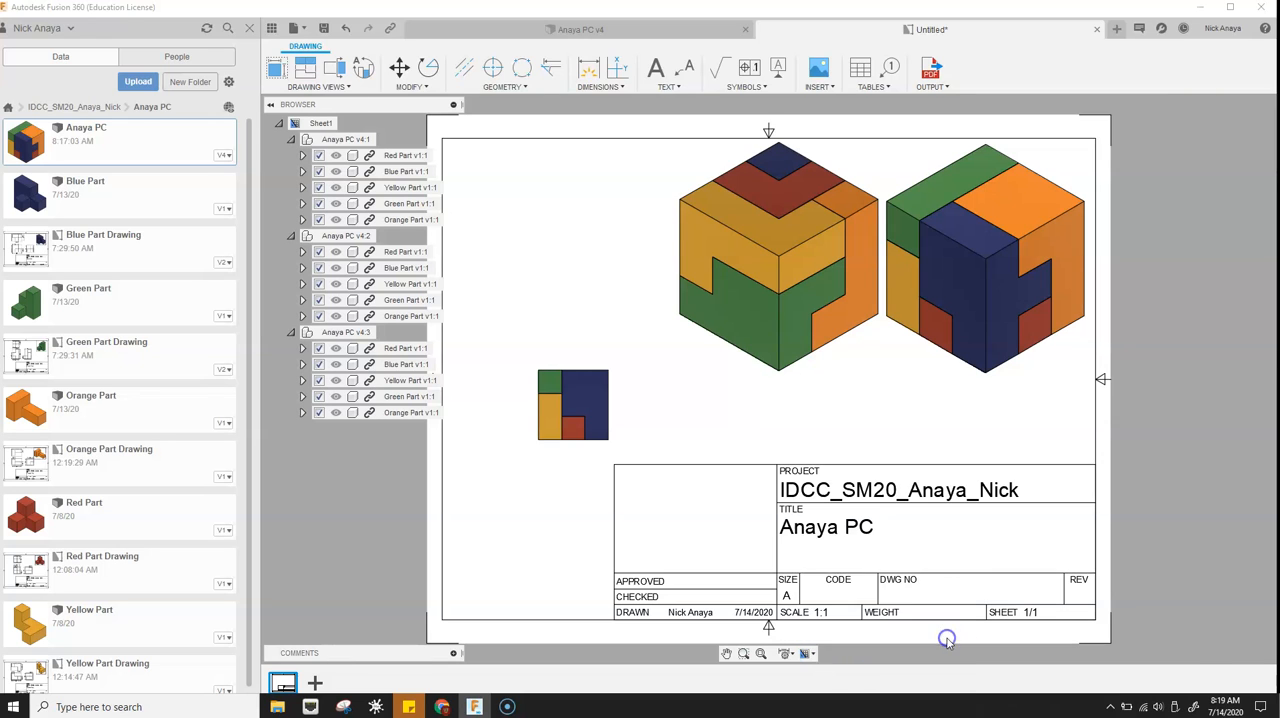
- Move the HOME isometric view to the sheet's upper-right corner and the 180FLIP view directly to its left
click(848, 366)
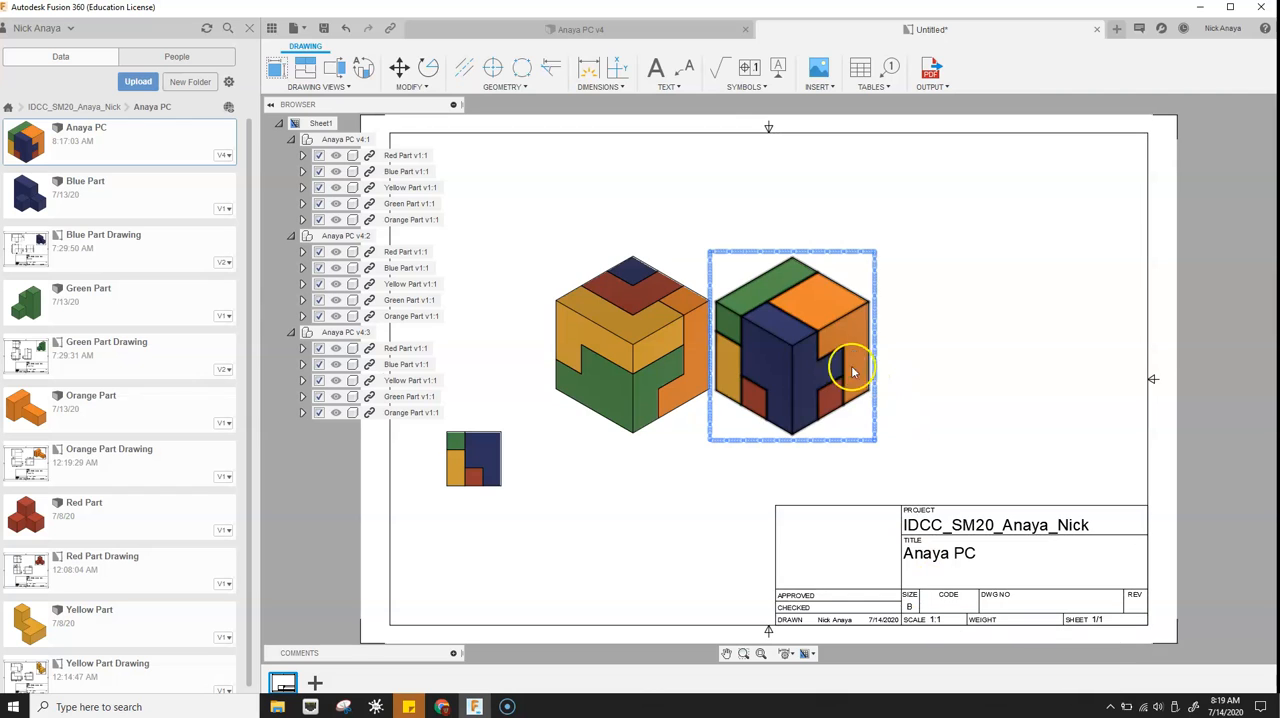
click(846, 273)
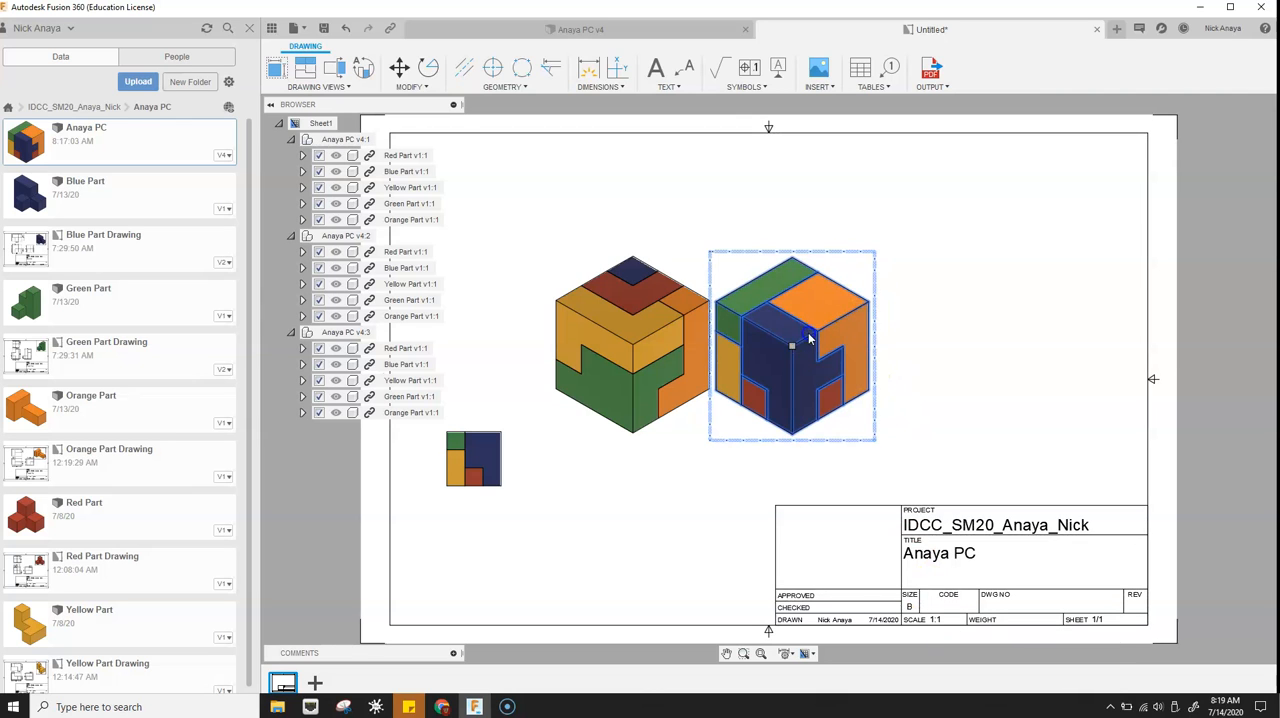
drag(792, 346, 1056, 240)
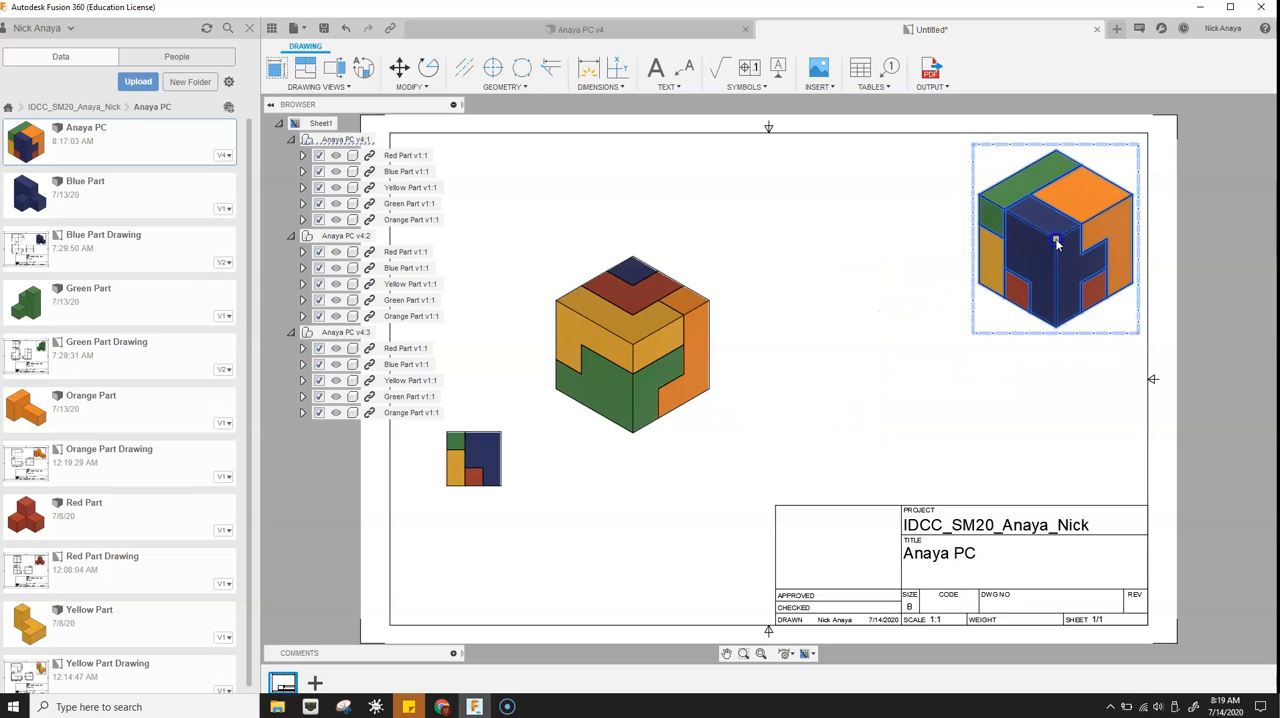
click(610, 362)
mouse_move(632, 345)
mouse_down()
mouse_move(662, 348)
mouse_move(885, 244)
mouse_up()
- Move the front view to just left of the sheet's centre and set its scale to 1:1
click(478, 462)
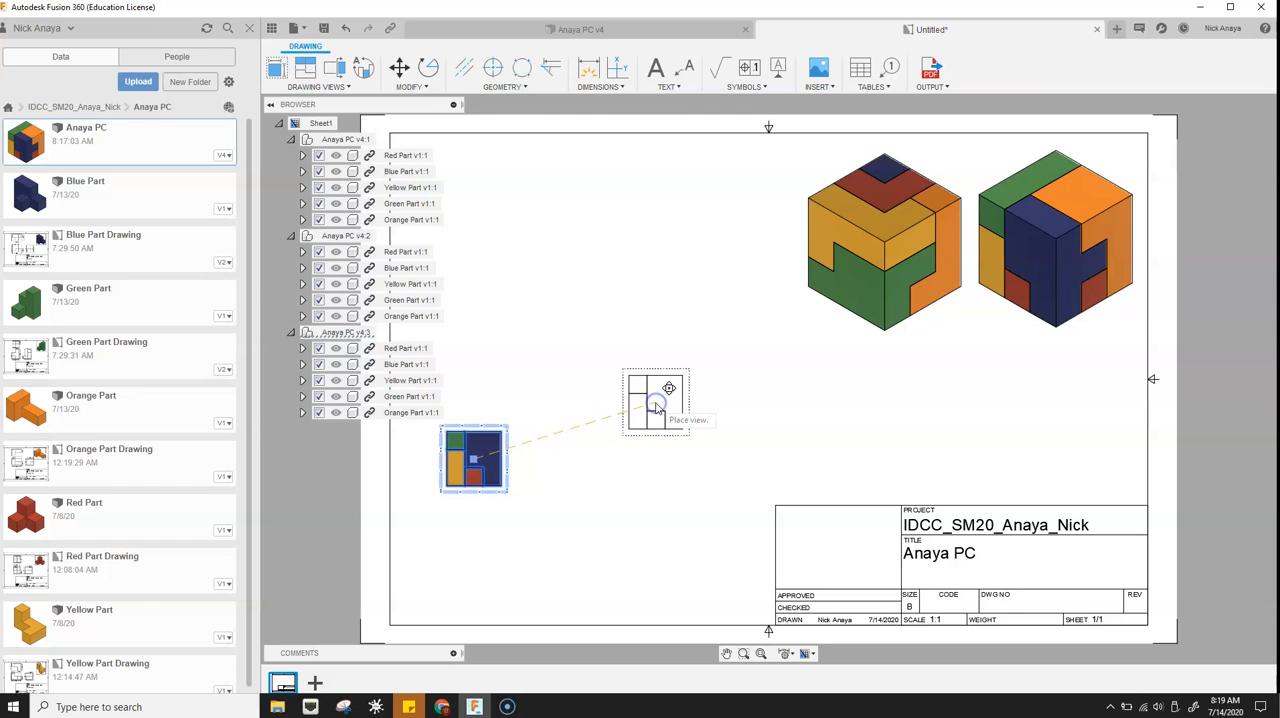
click(656, 407)
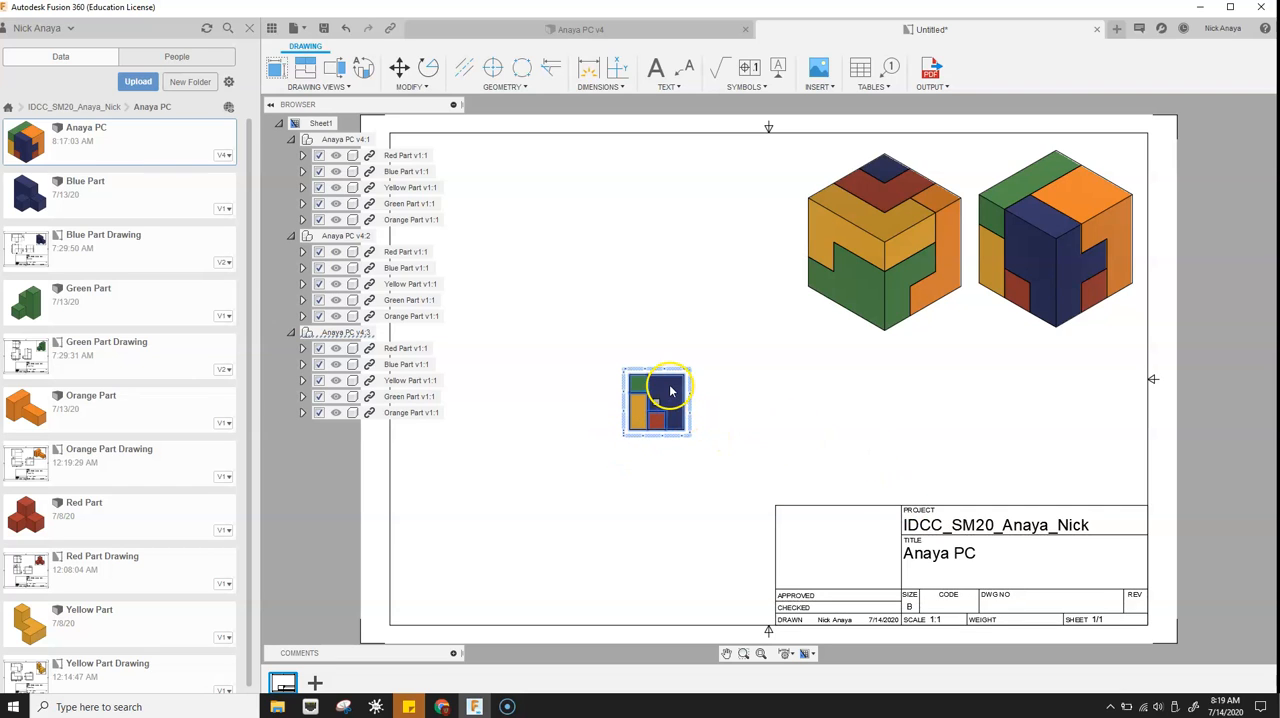
double_click(670, 390)
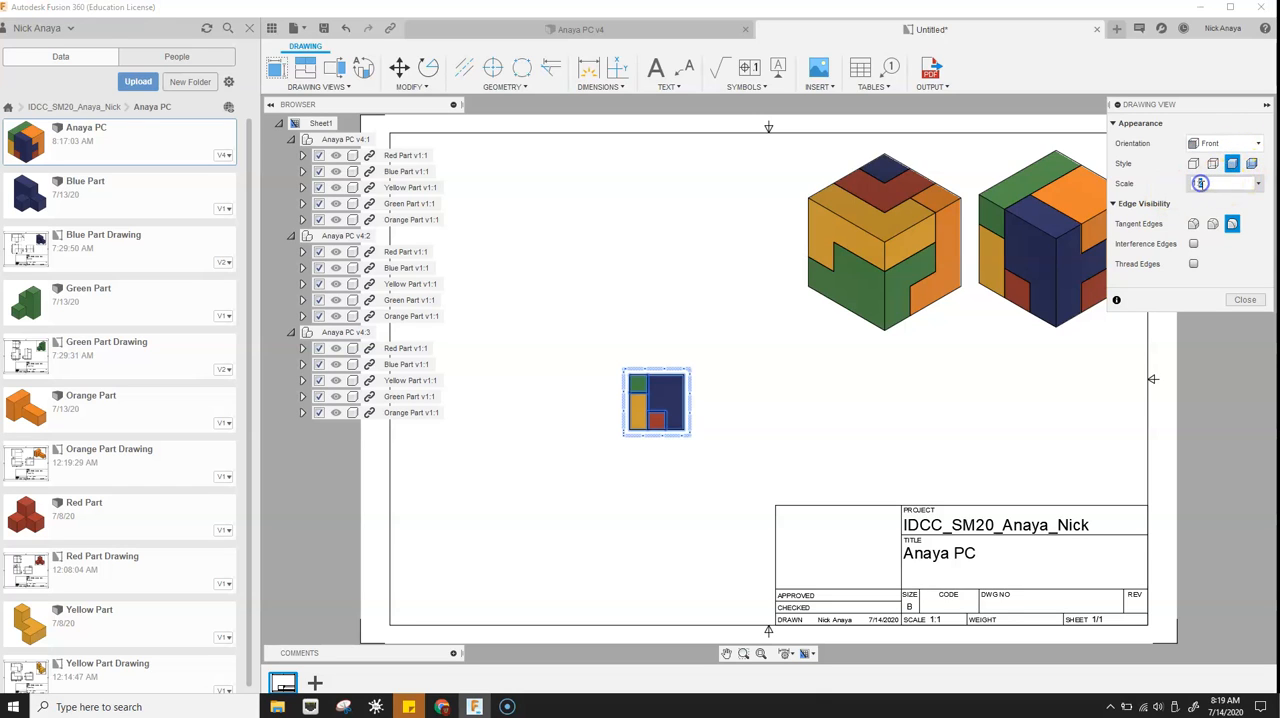
key(Return)
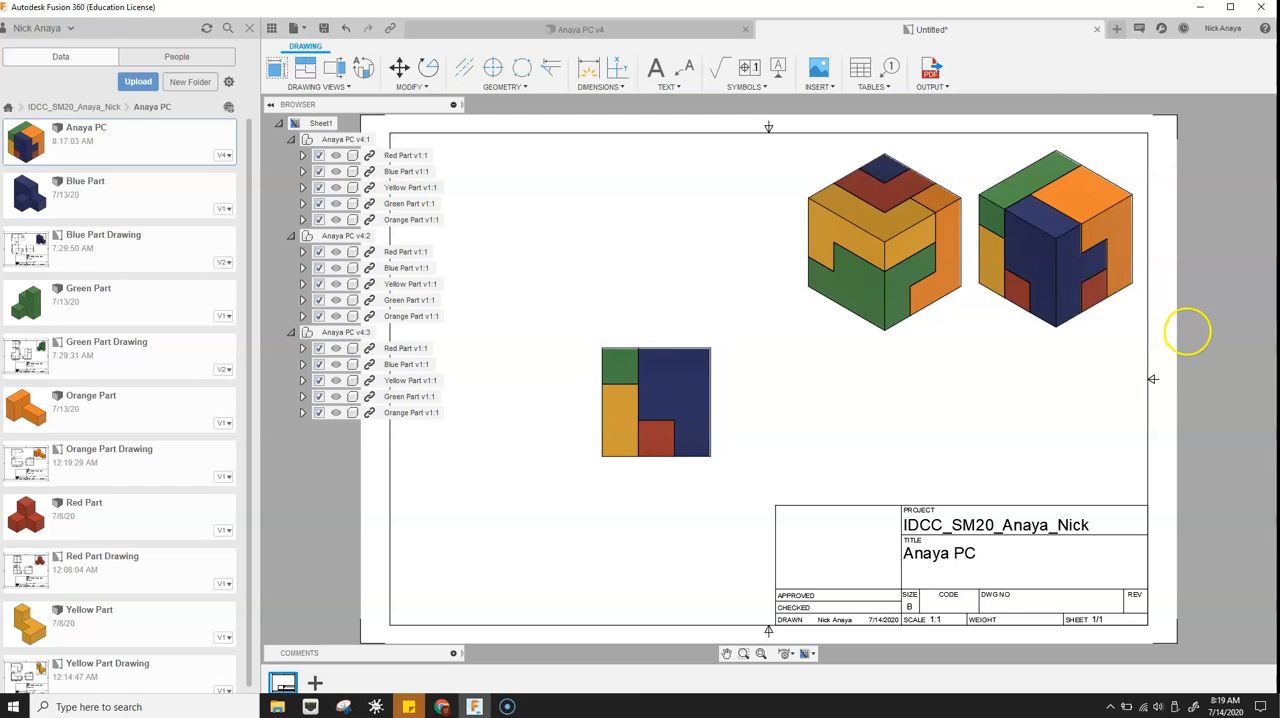
click(672, 399)
drag(656, 402, 702, 400)
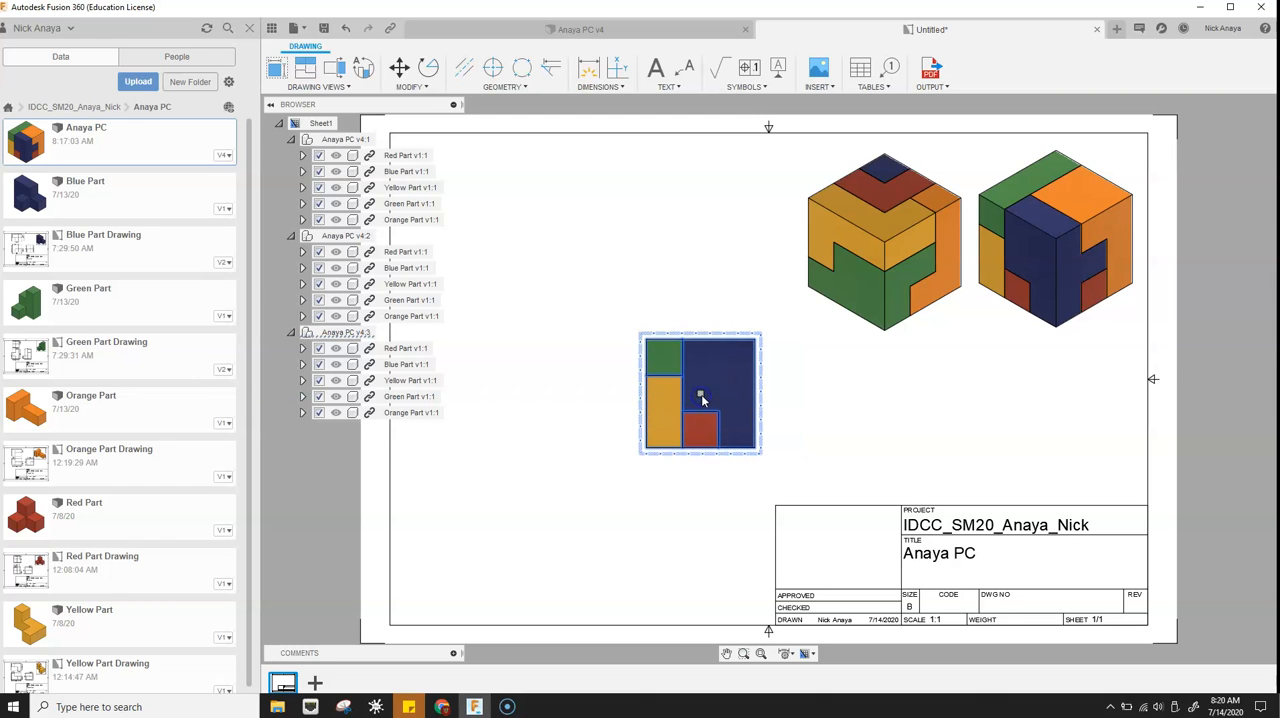
click(802, 391)
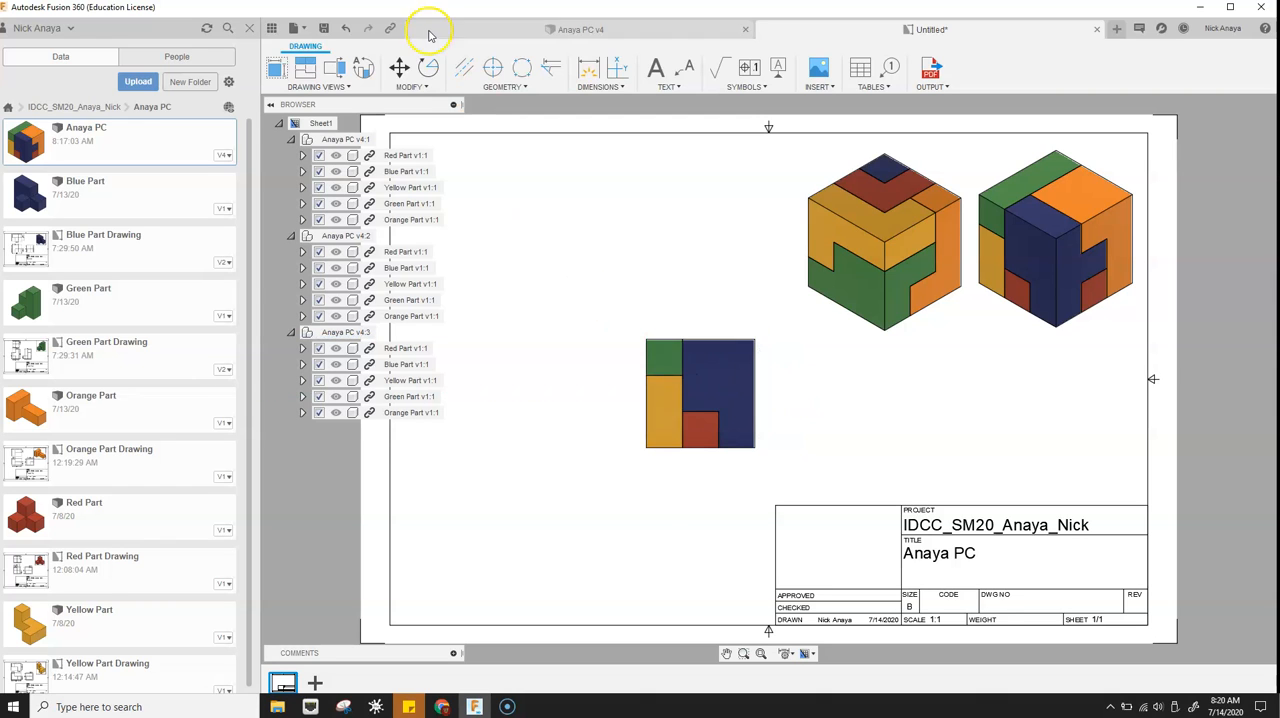
- Project top, bottom, right and left views from the front view, placing each on its matching side
click(305, 67)
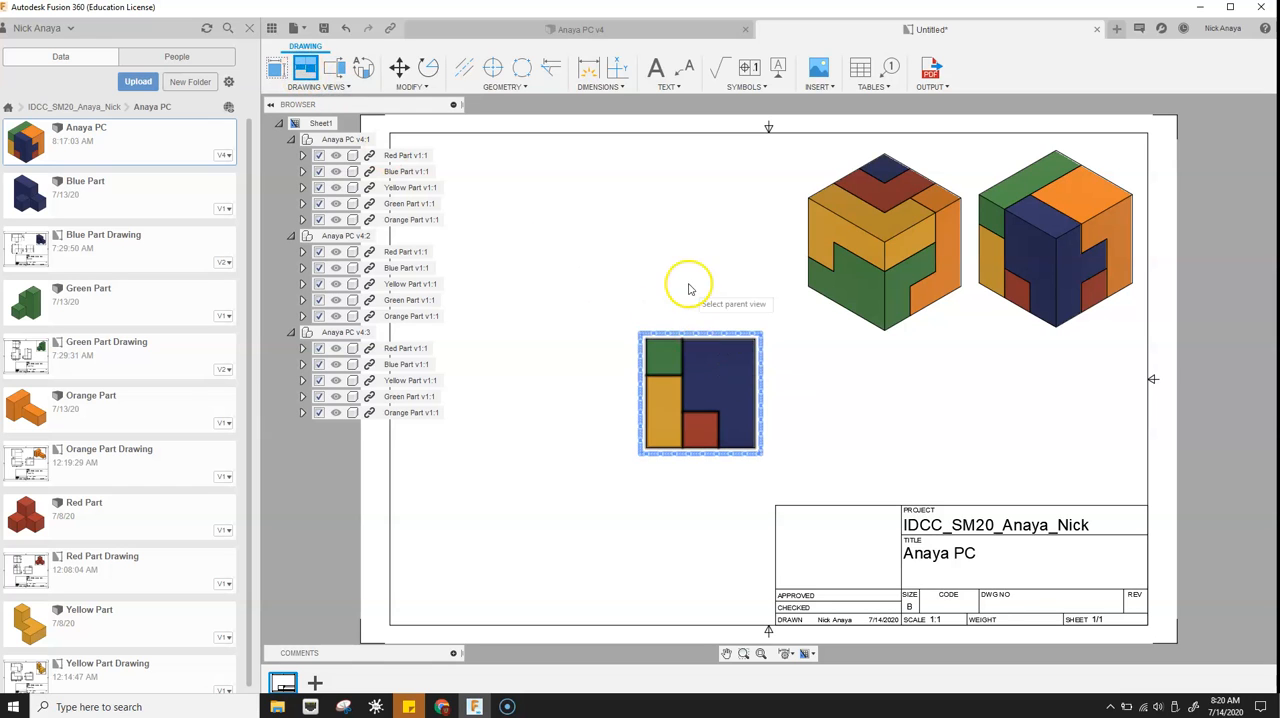
click(672, 393)
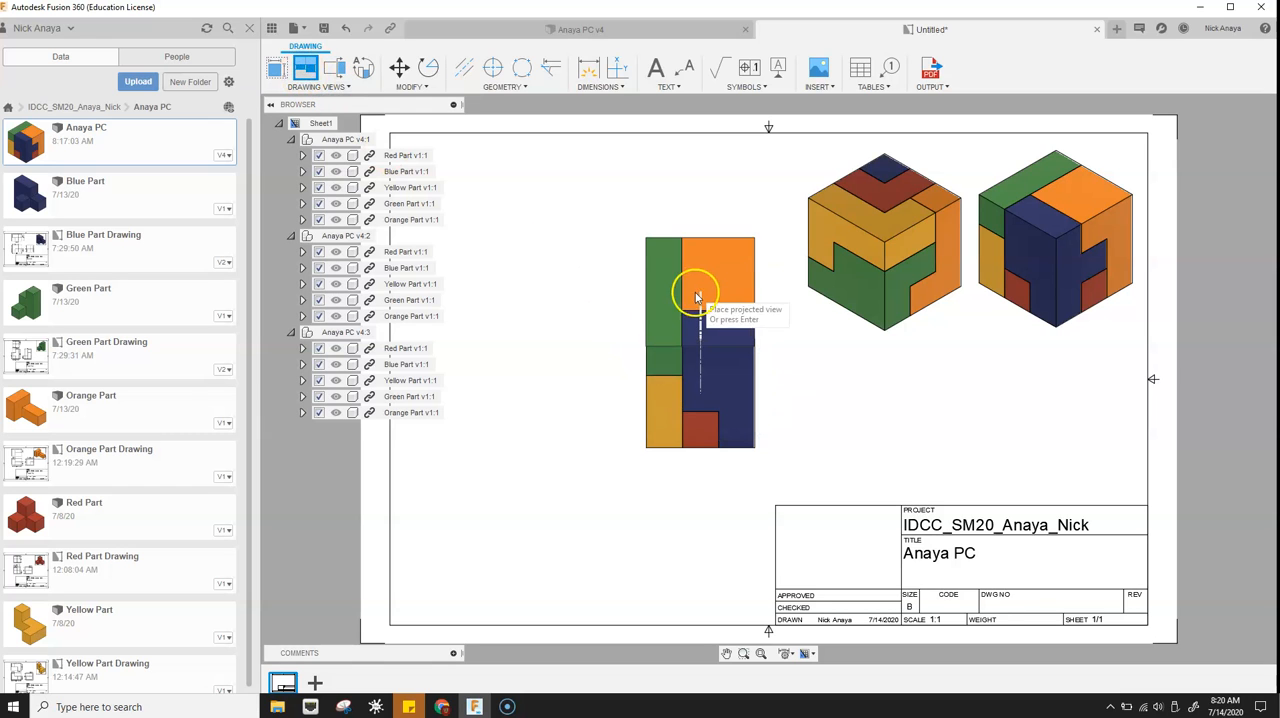
click(703, 262)
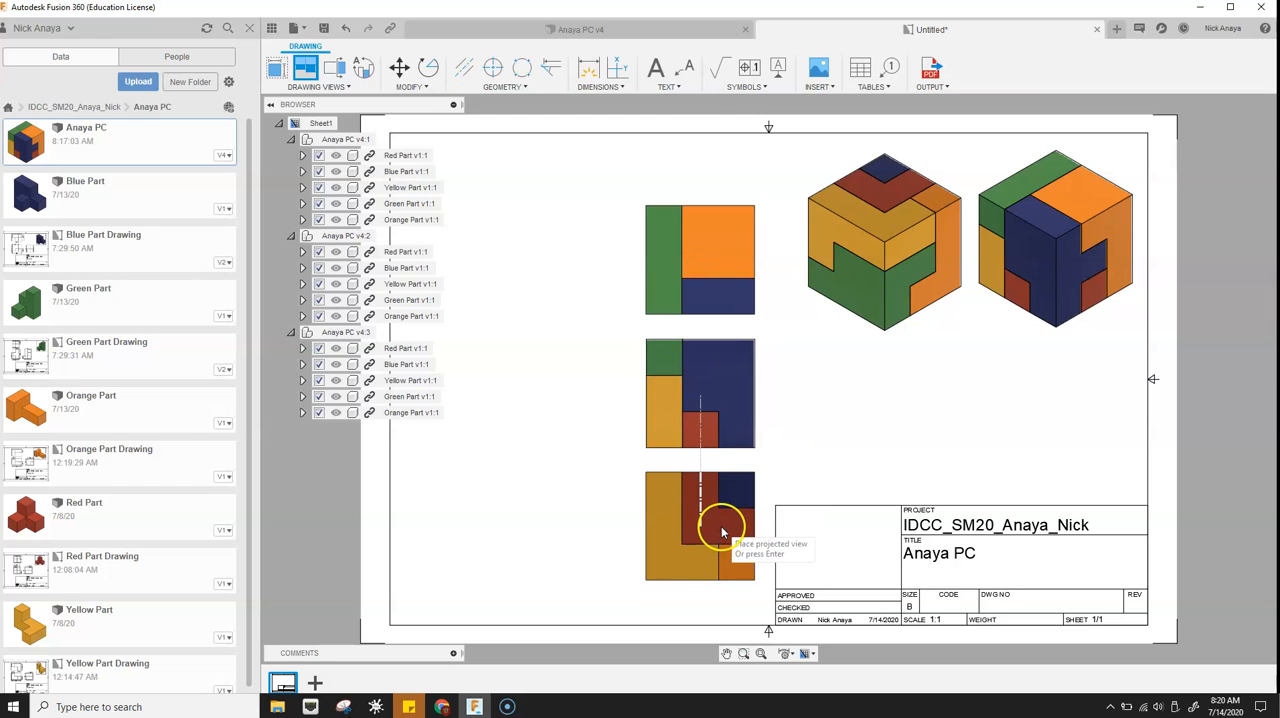
click(722, 537)
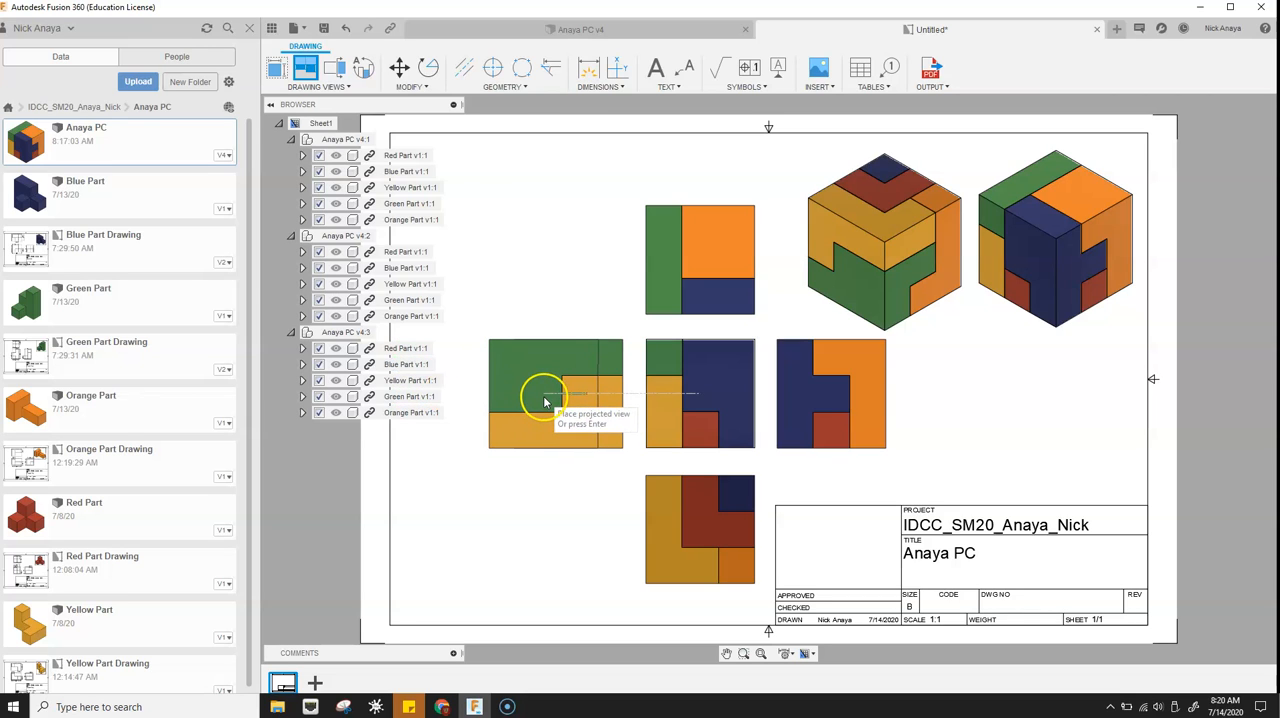
key(Return)
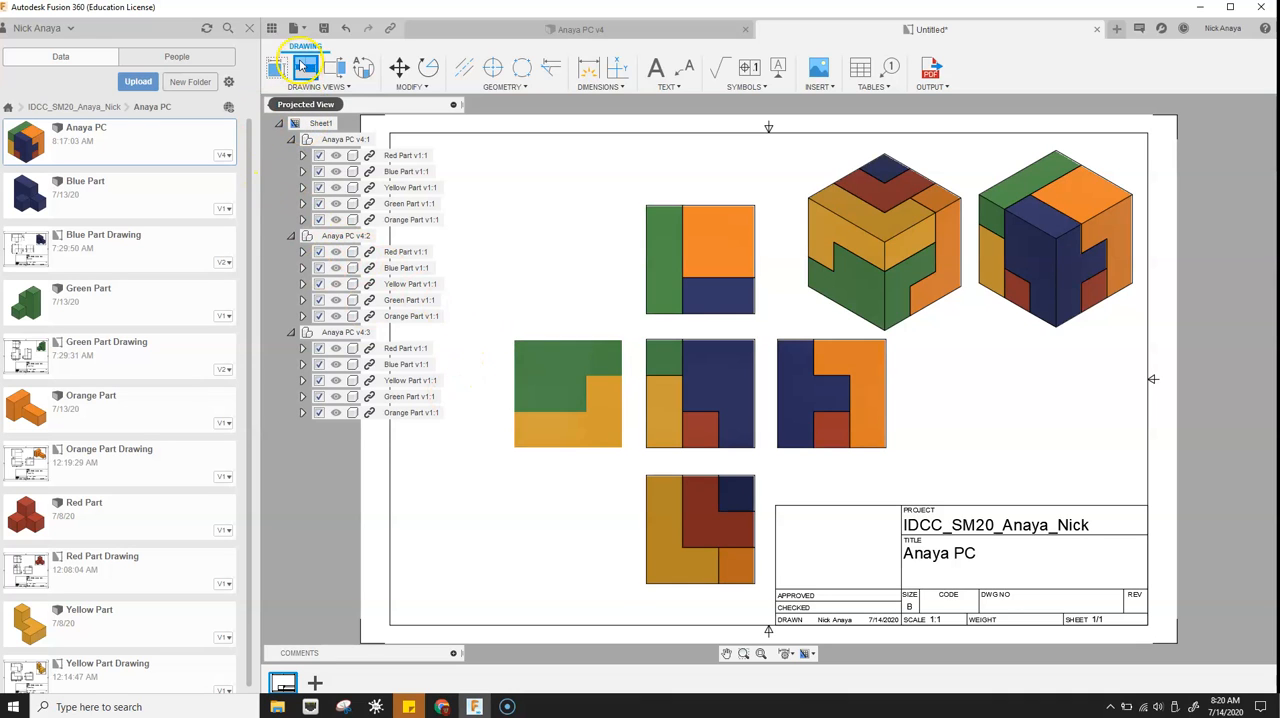
- Project a back view from the left-side view, placing it at the sheet's left border
click(565, 408)
click(452, 397)
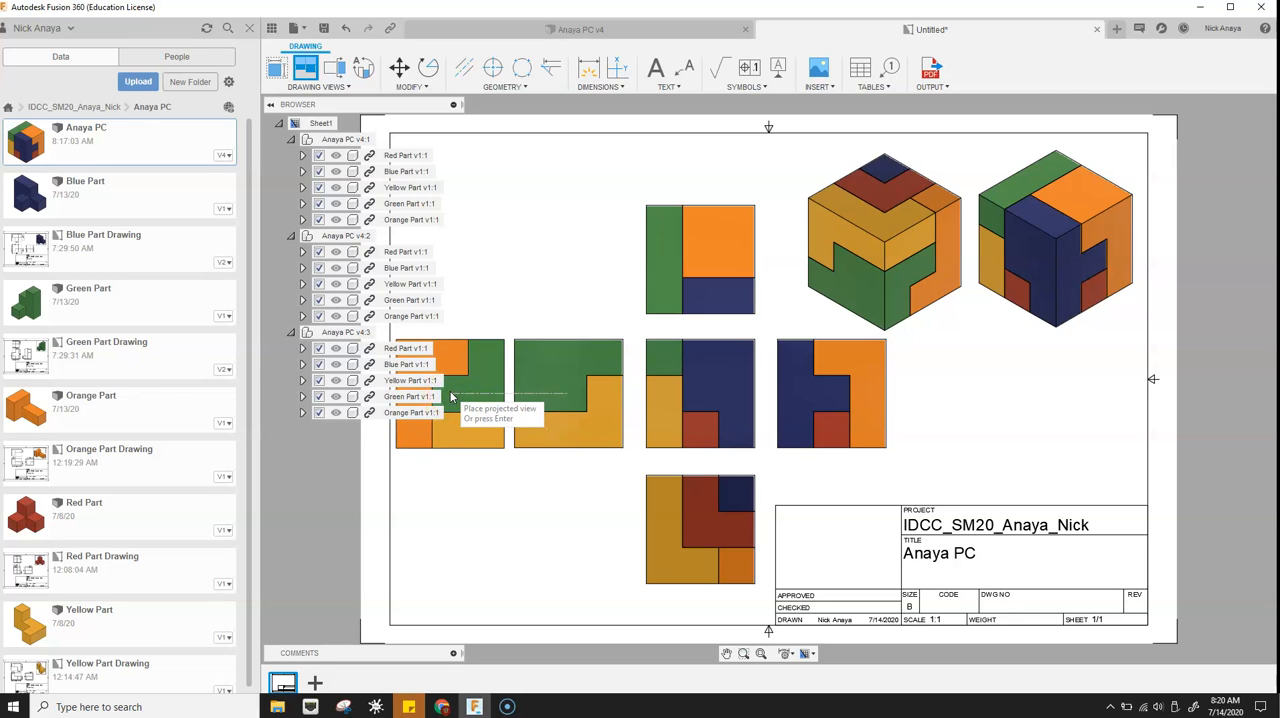
click(457, 391)
click(427, 408)
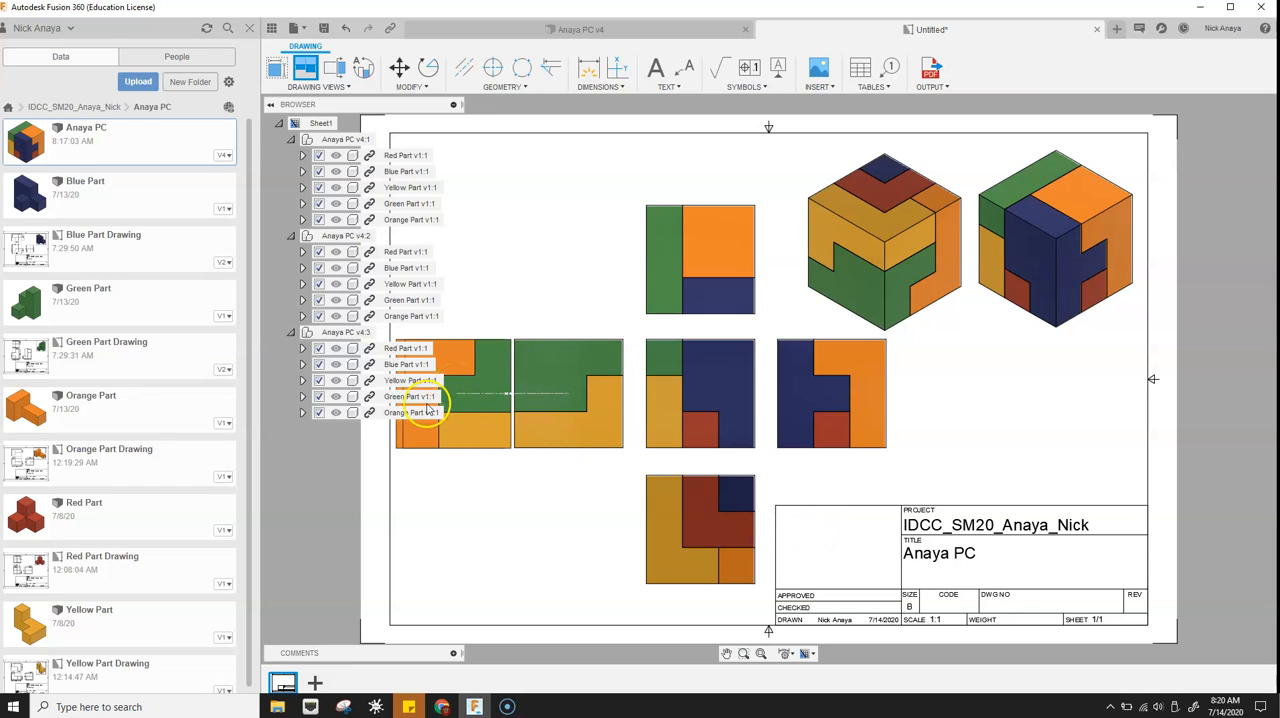
key(Return)
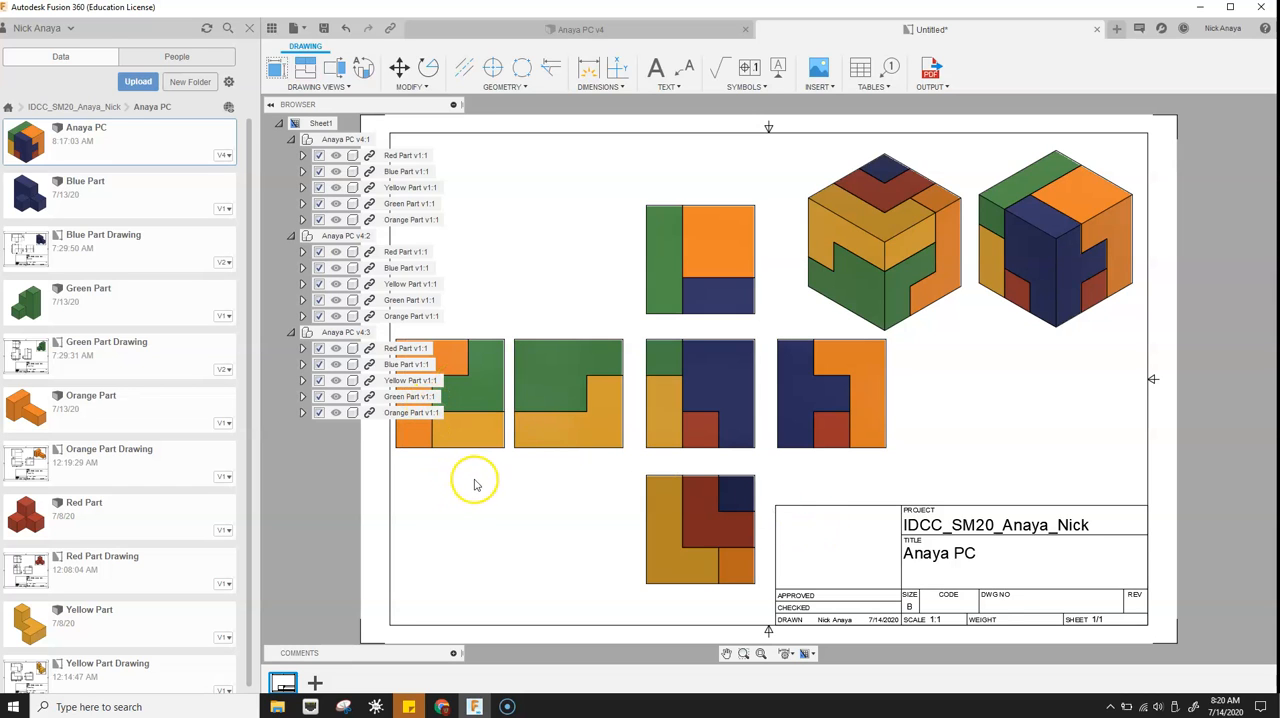
- Shift the left-side view slightly right to even out the spacing between the back and front views
click(567, 390)
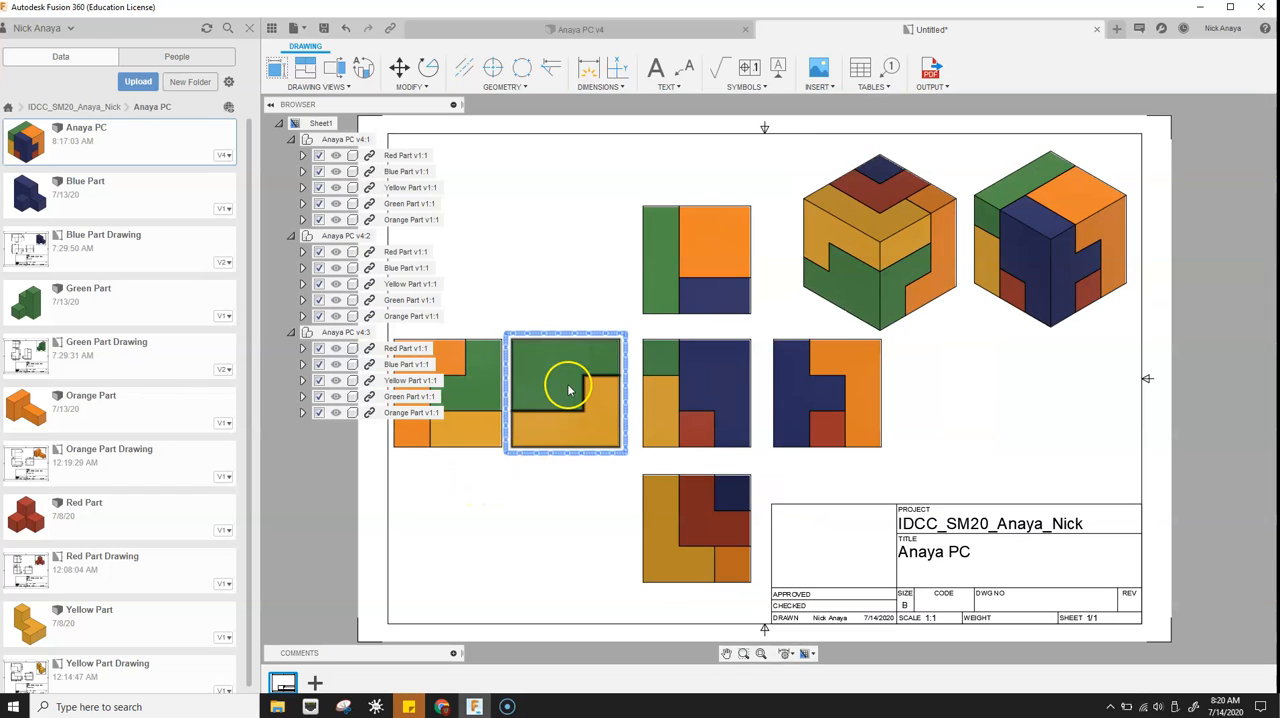
drag(569, 395, 571, 391)
click(662, 357)
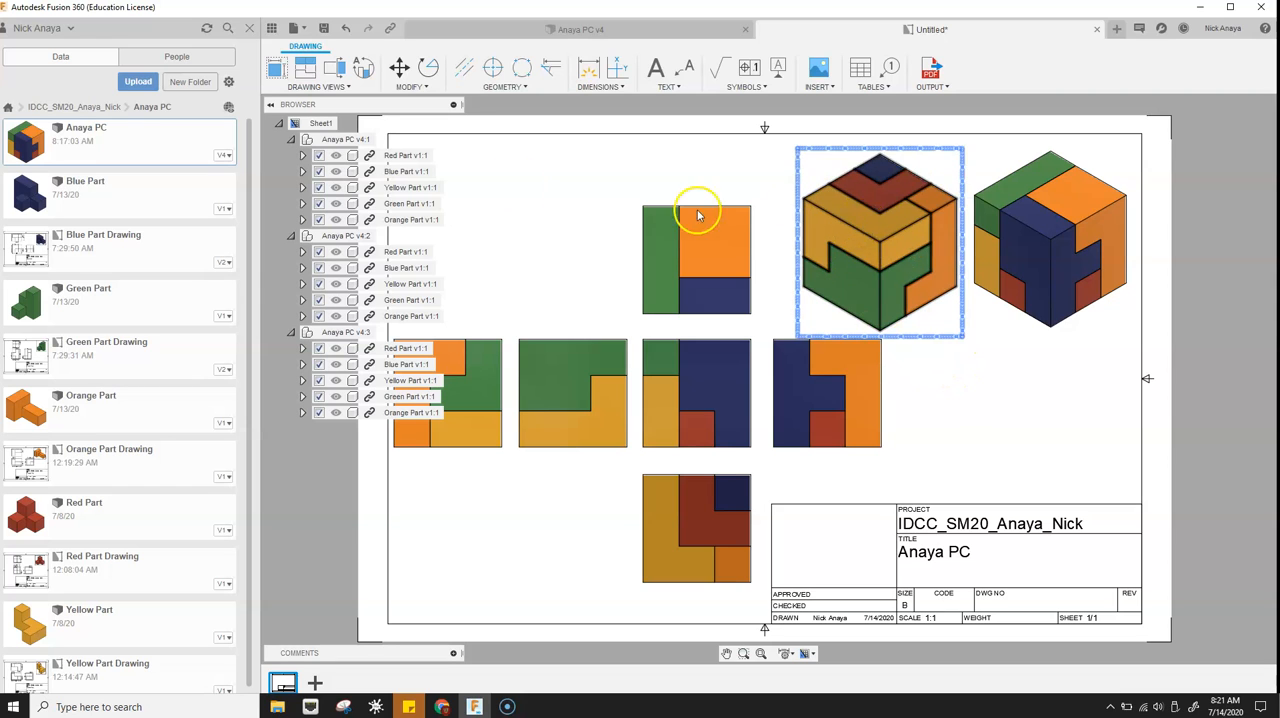
- Save the drawing under its suggested name in the assembly's project folder
click(324, 30)
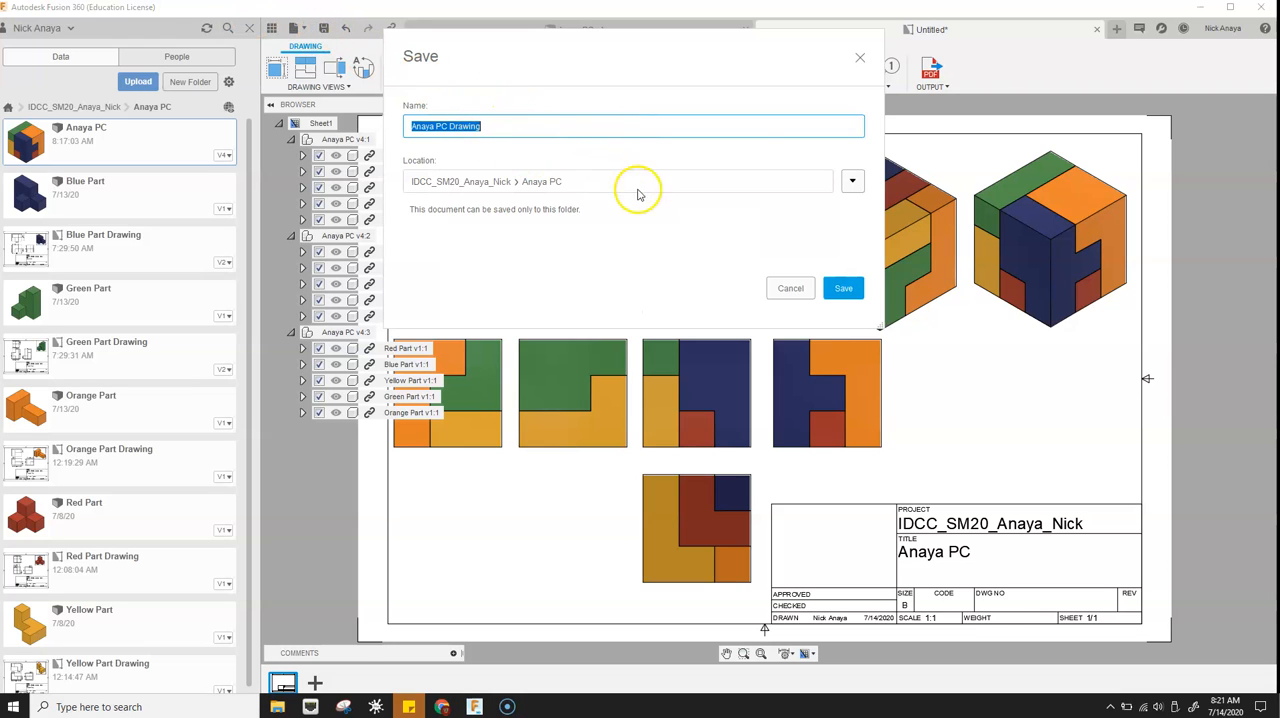
click(855, 296)
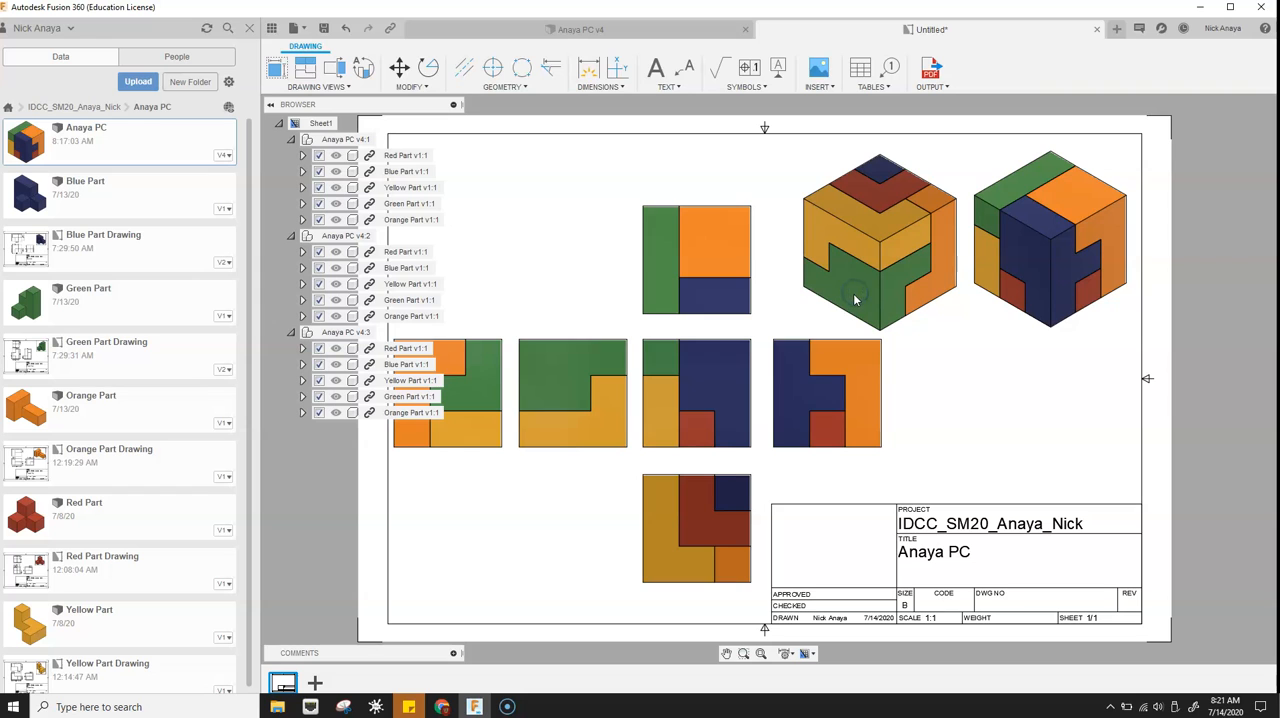